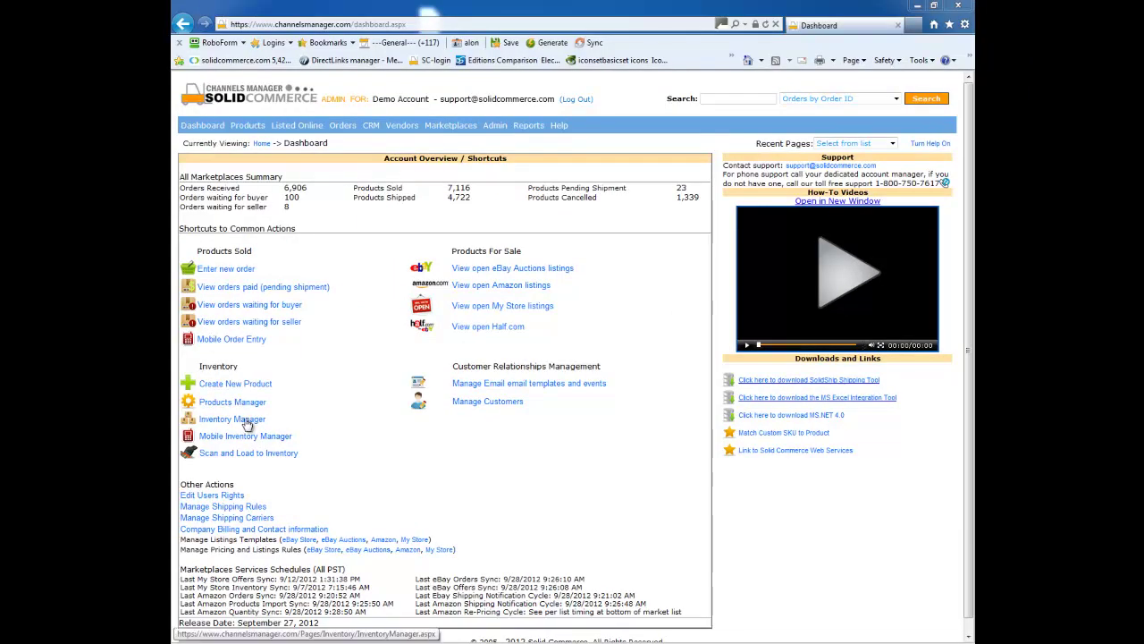
Open the Inventory Manager and expand its additional search options, looking through the attribute and listing status choices.
{"action": "left_click", "coordinate": [247, 423]}
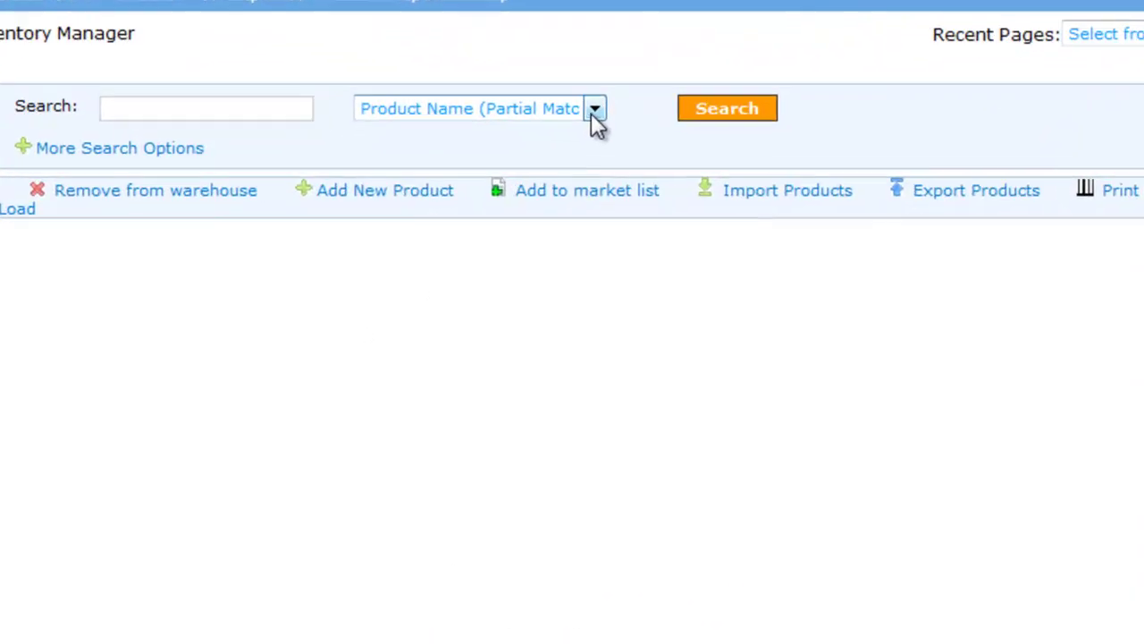
{"action": "left_click", "coordinate": [593, 110]}
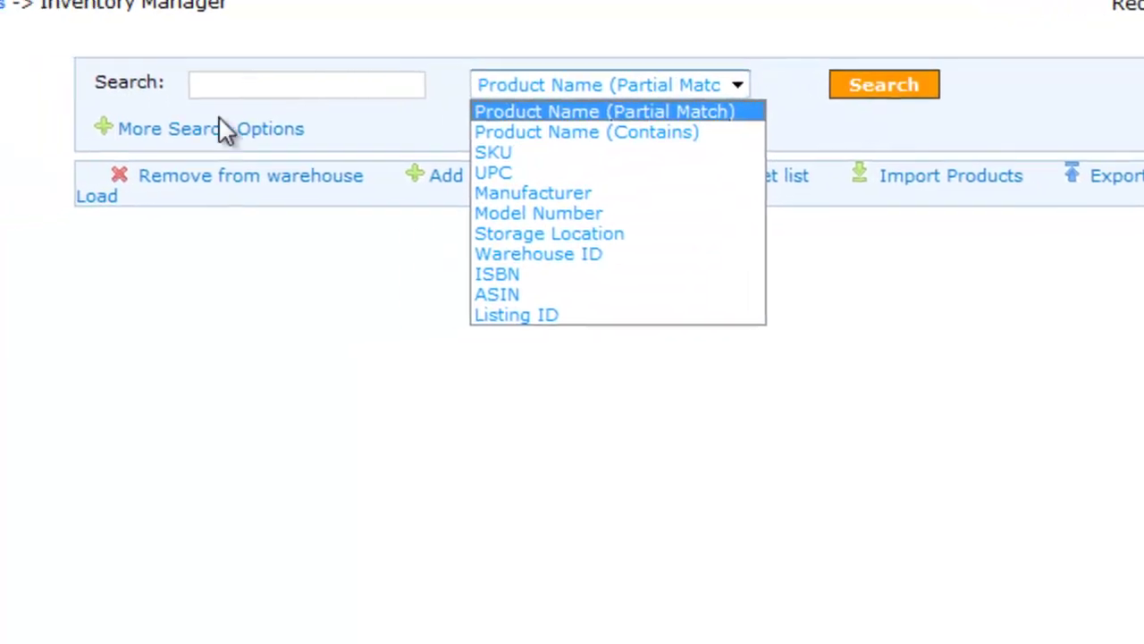
{"action": "left_click", "coordinate": [97, 139]}
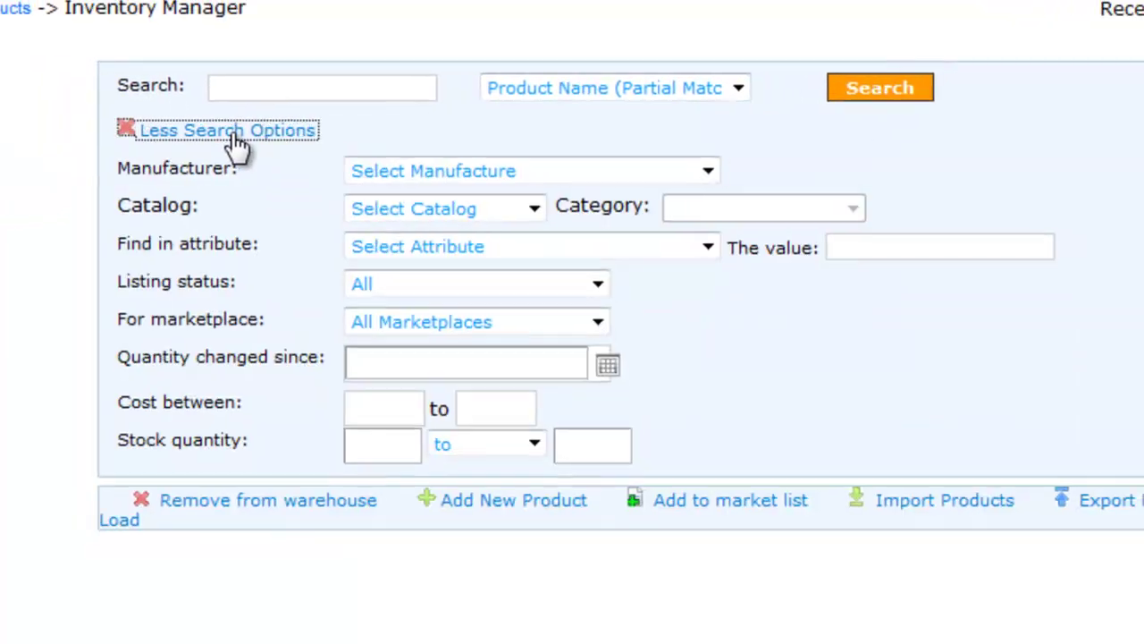
{"action": "left_click", "coordinate": [584, 247]}
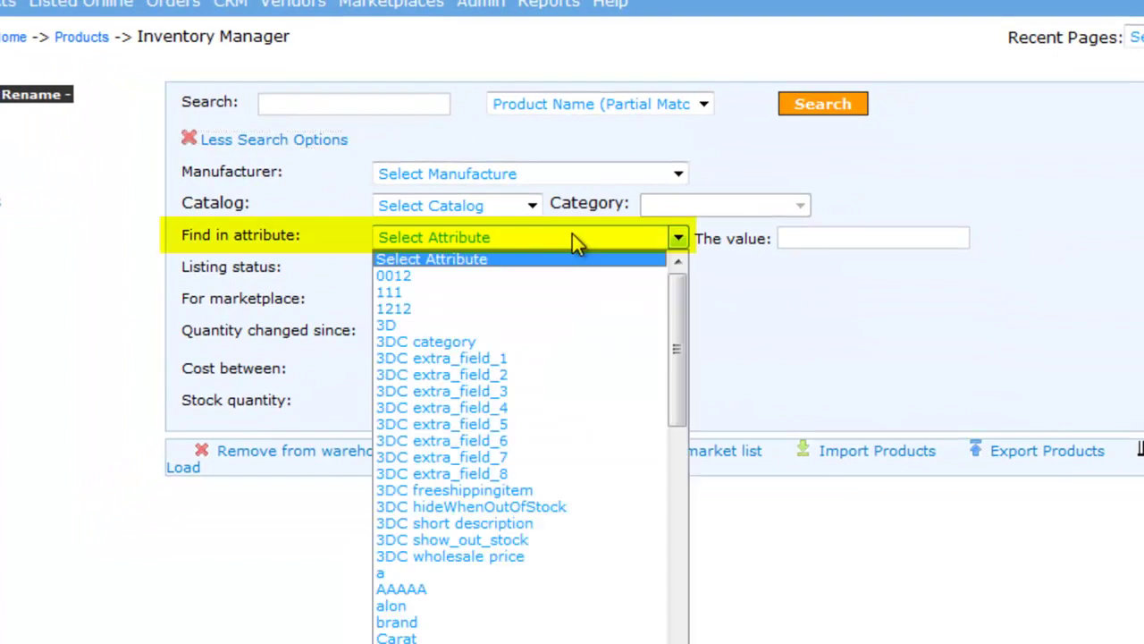
{"action": "left_click", "coordinate": [572, 237]}
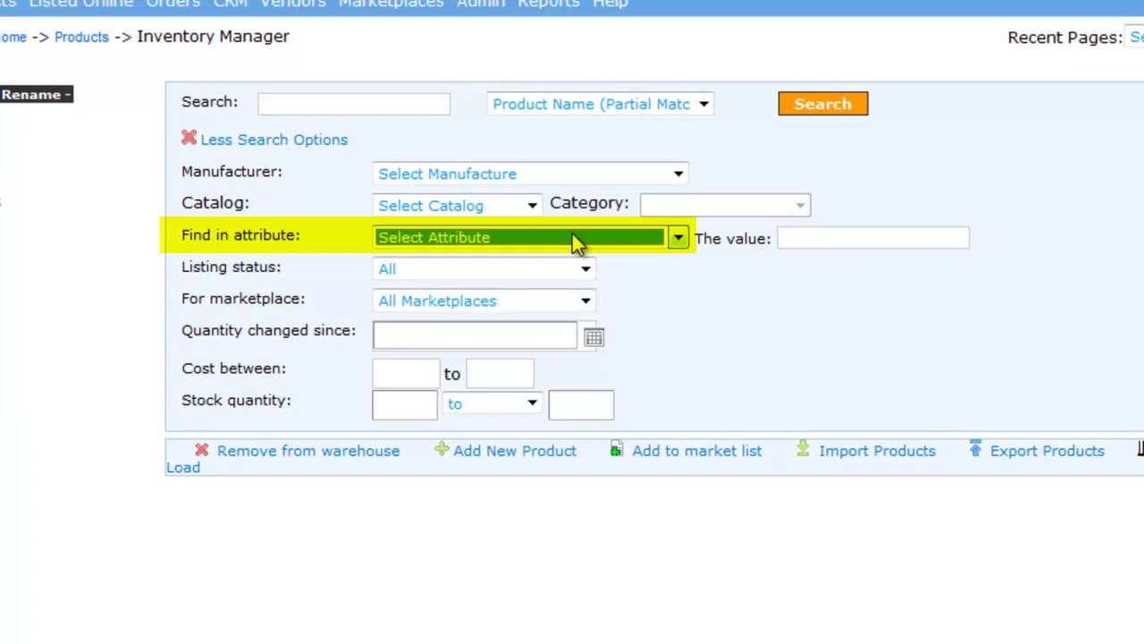
{"action": "left_click", "coordinate": [531, 272]}
{"action": "left_click", "coordinate": [534, 275]}
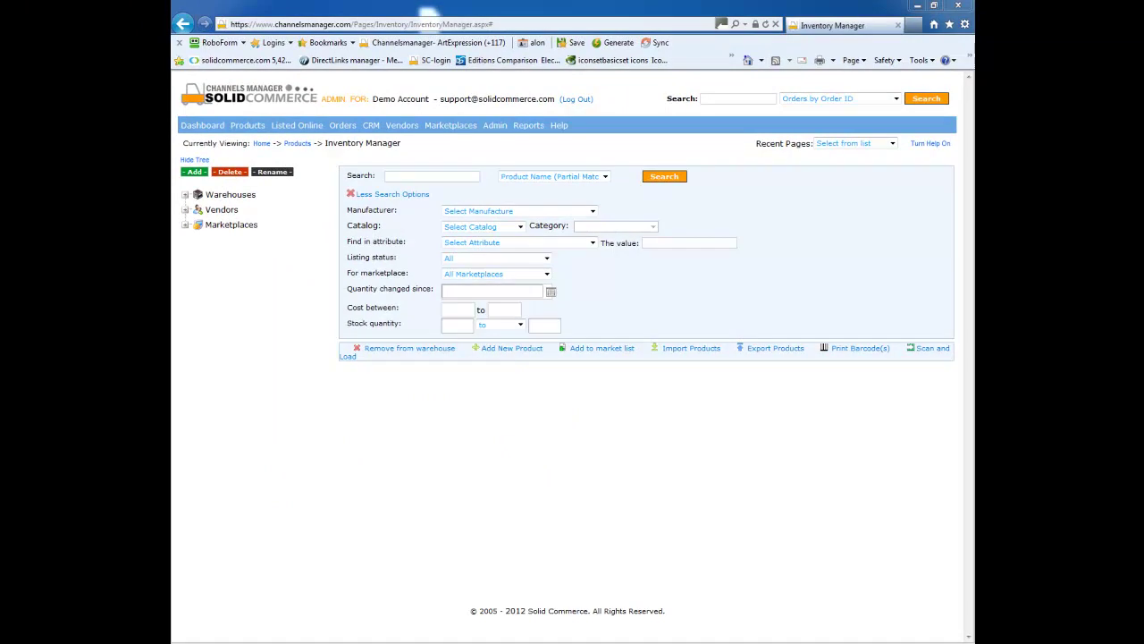
Search the Los Angeles warehouse for products with a stock quantity of 1 or more, and view the first product's quantity history.
{"action": "left_click", "coordinate": [186, 195]}
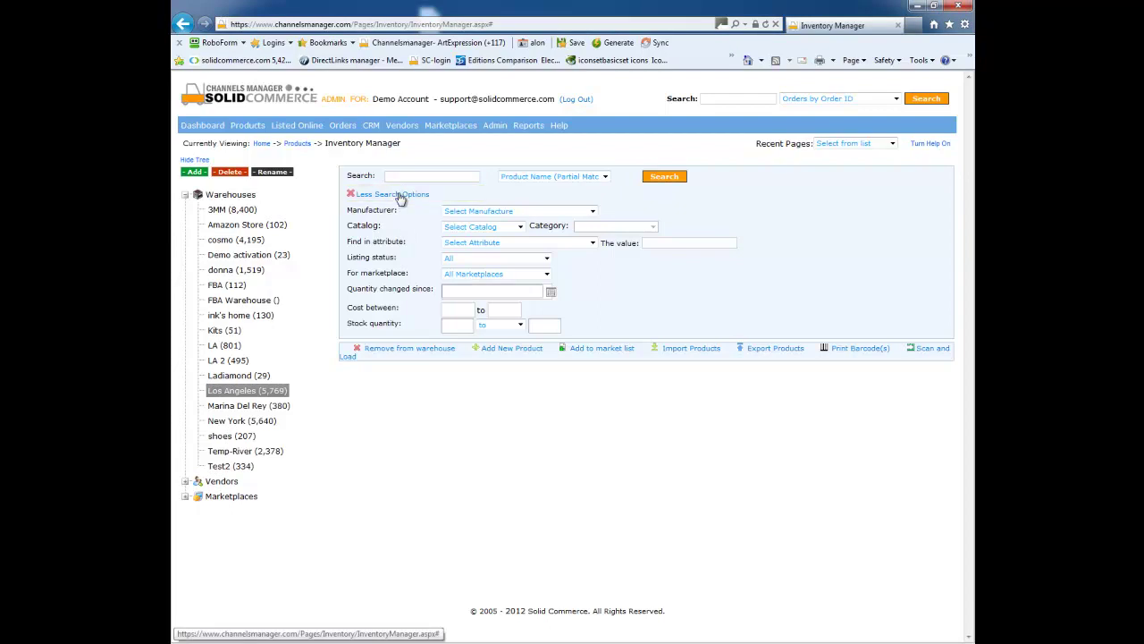
{"action": "left_click", "coordinate": [454, 325]}
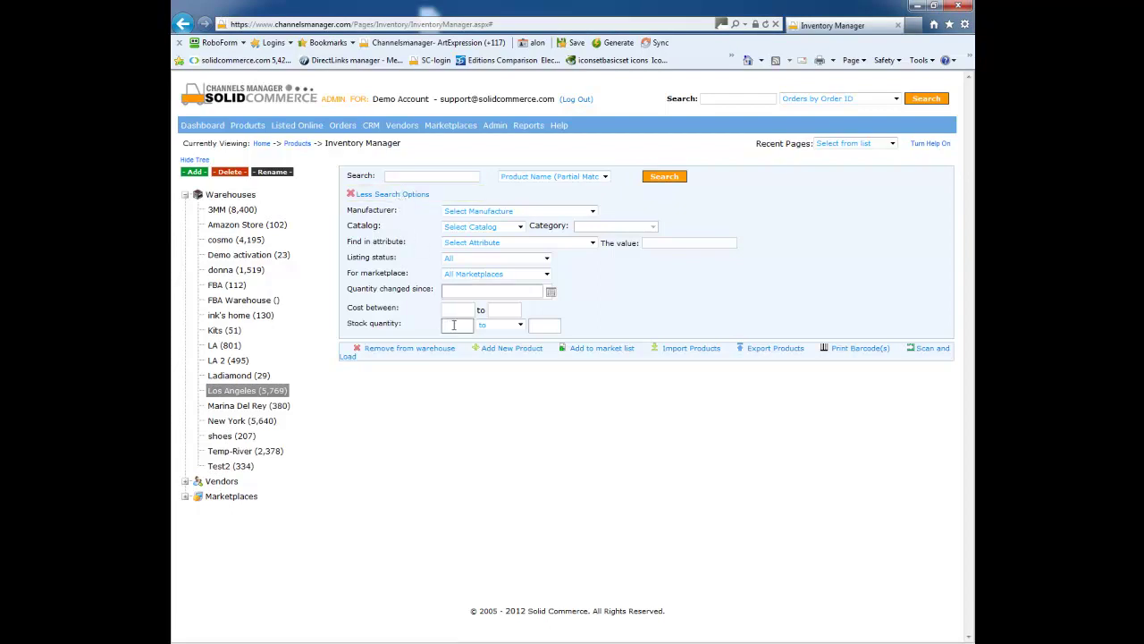
{"action": "type", "text": "1"}
{"action": "left_click", "coordinate": [519, 324]}
{"action": "left_click", "coordinate": [497, 343]}
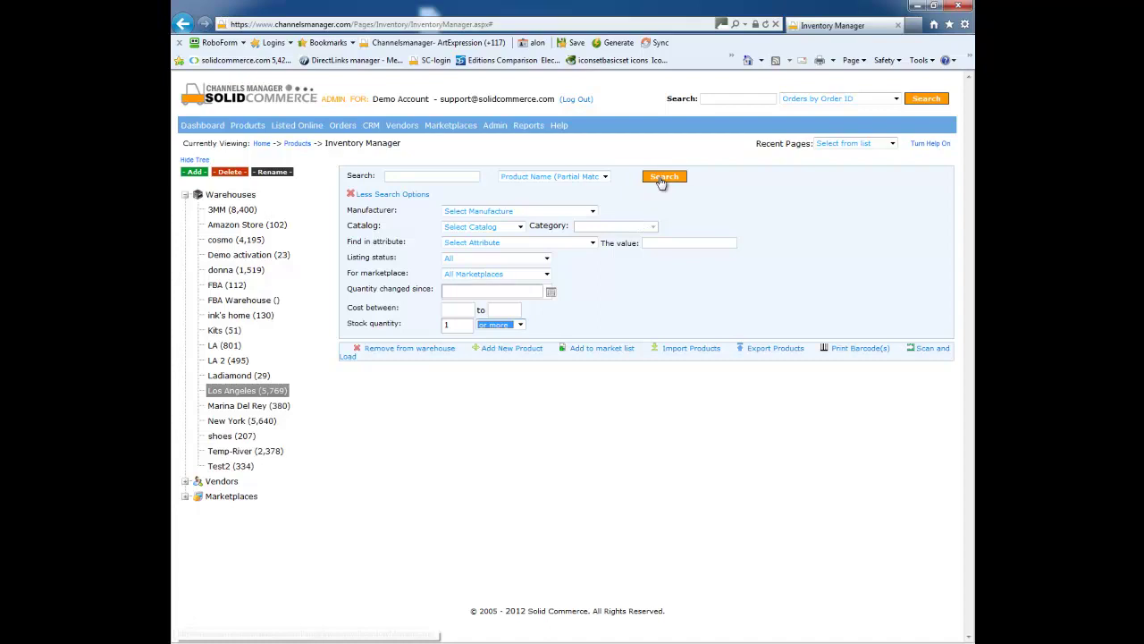
{"action": "left_click", "coordinate": [662, 178]}
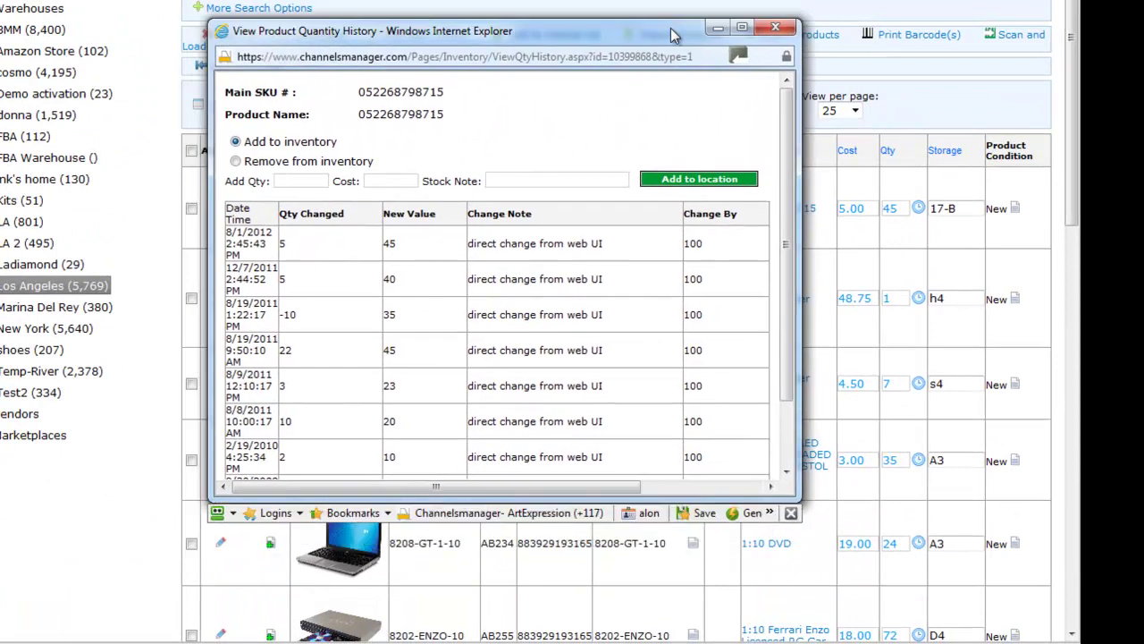
{"action": "left_click", "coordinate": [767, 34]}
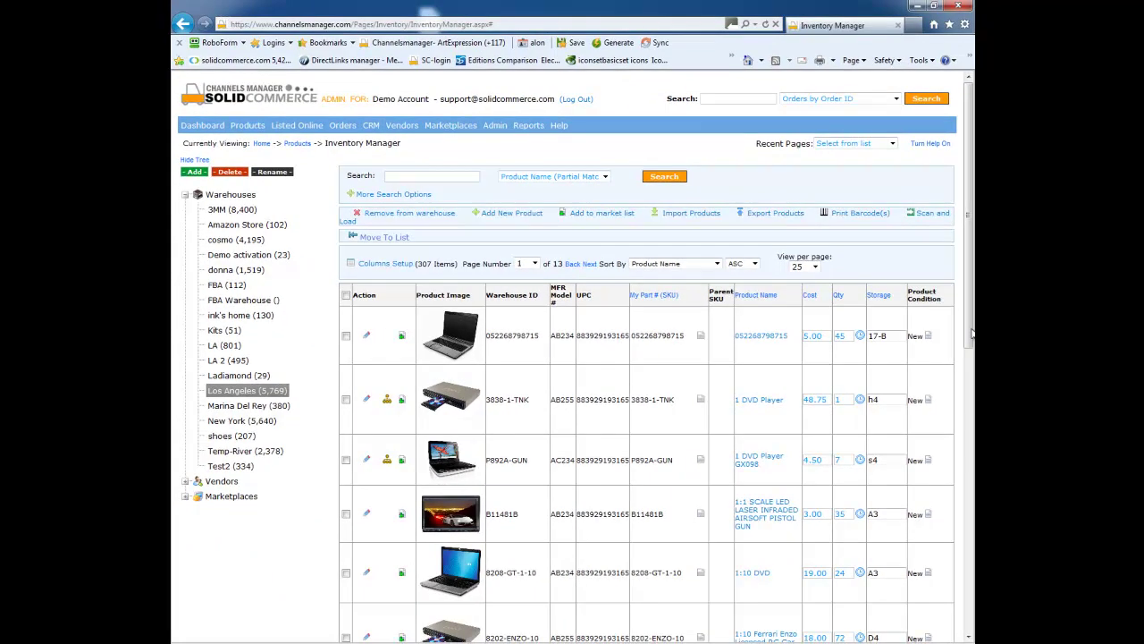
Set up adding the first three products to the eBay Auctions market list Electronics with listing template "frannie template" and listing rule "Monday 3am".
{"action": "left_click", "coordinate": [346, 336]}
{"action": "left_click", "coordinate": [346, 400]}
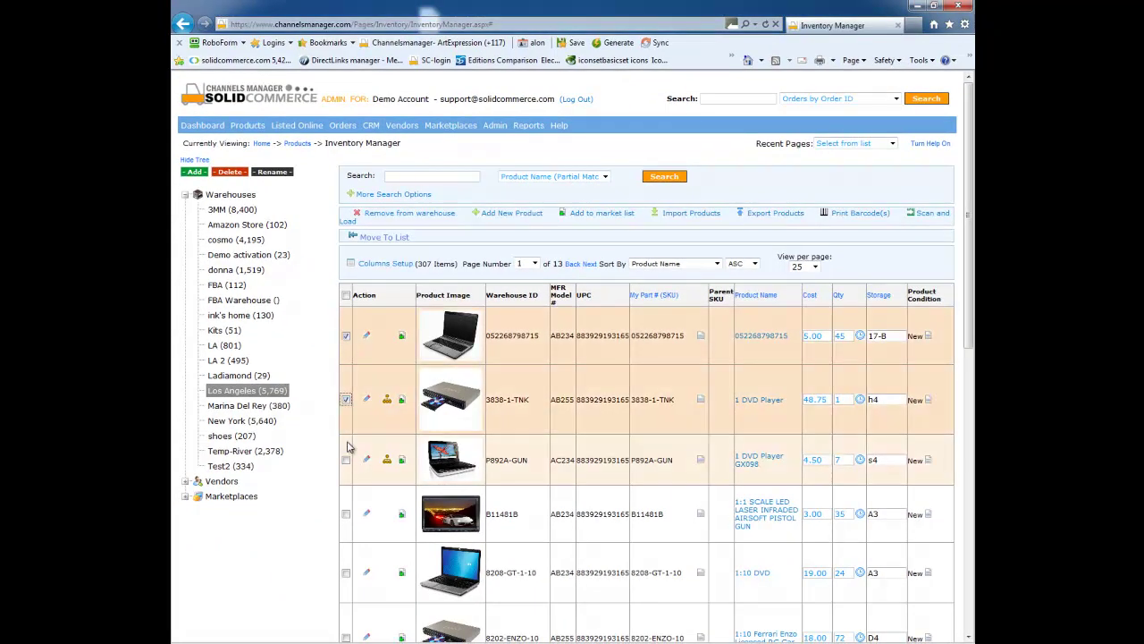
{"action": "left_click", "coordinate": [346, 460]}
{"action": "left_click", "coordinate": [602, 212]}
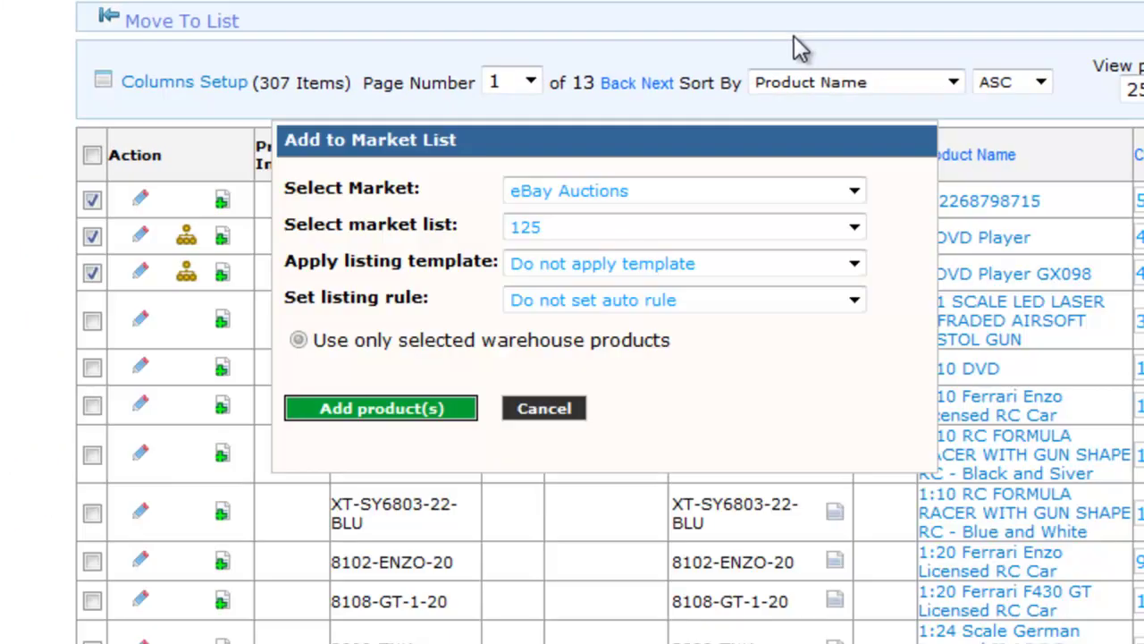
{"action": "left_click", "coordinate": [807, 192]}
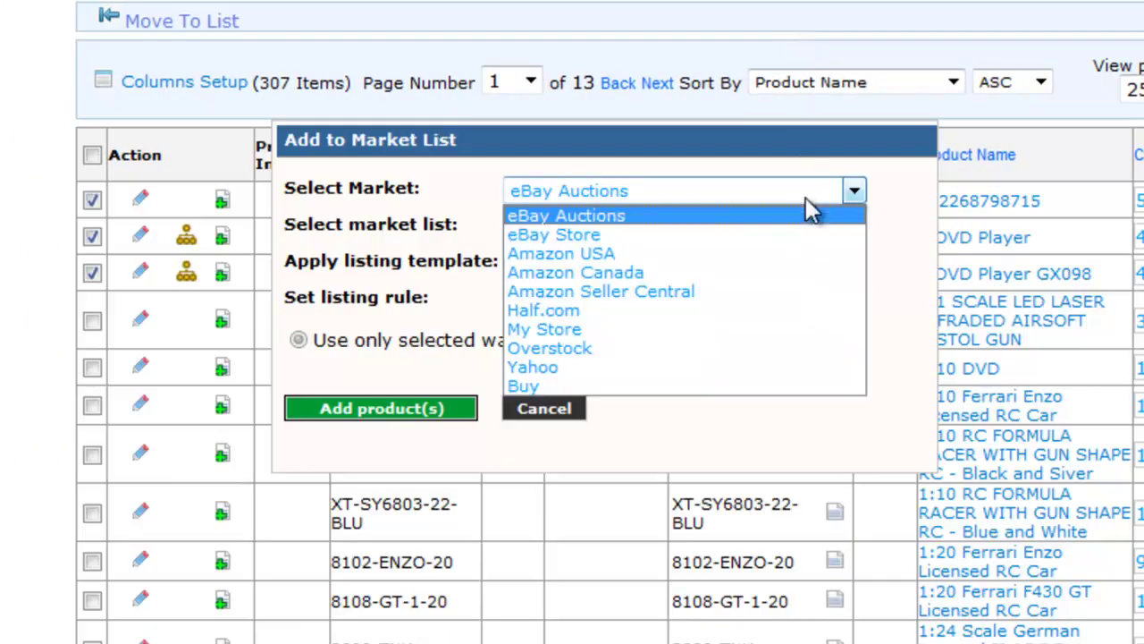
{"action": "left_click", "coordinate": [807, 193]}
{"action": "left_click", "coordinate": [796, 234]}
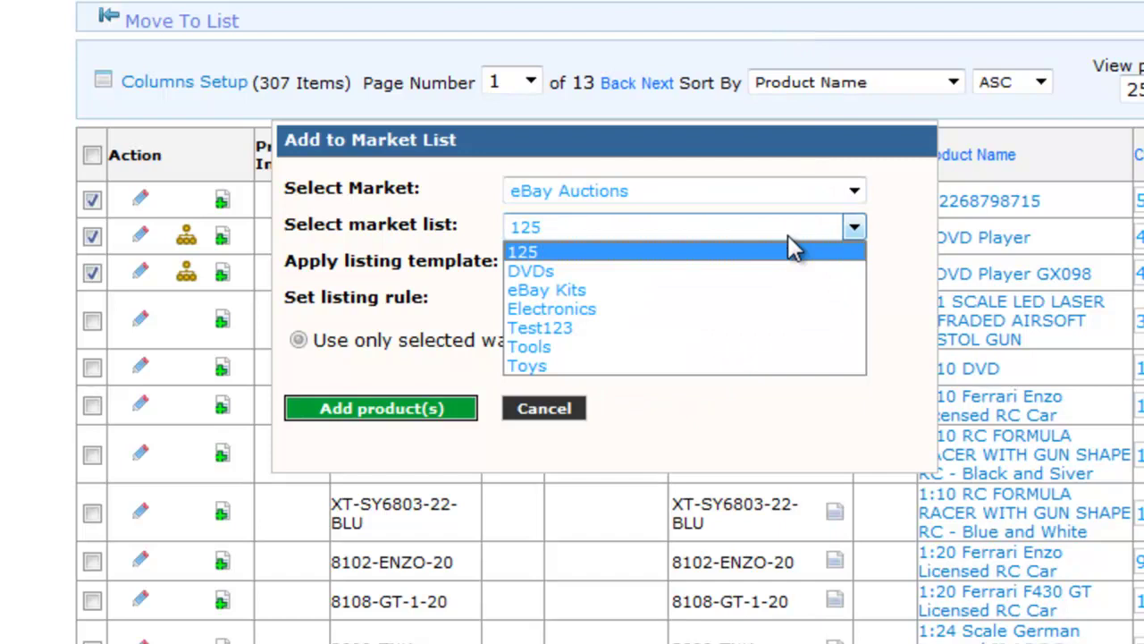
{"action": "left_click", "coordinate": [710, 309]}
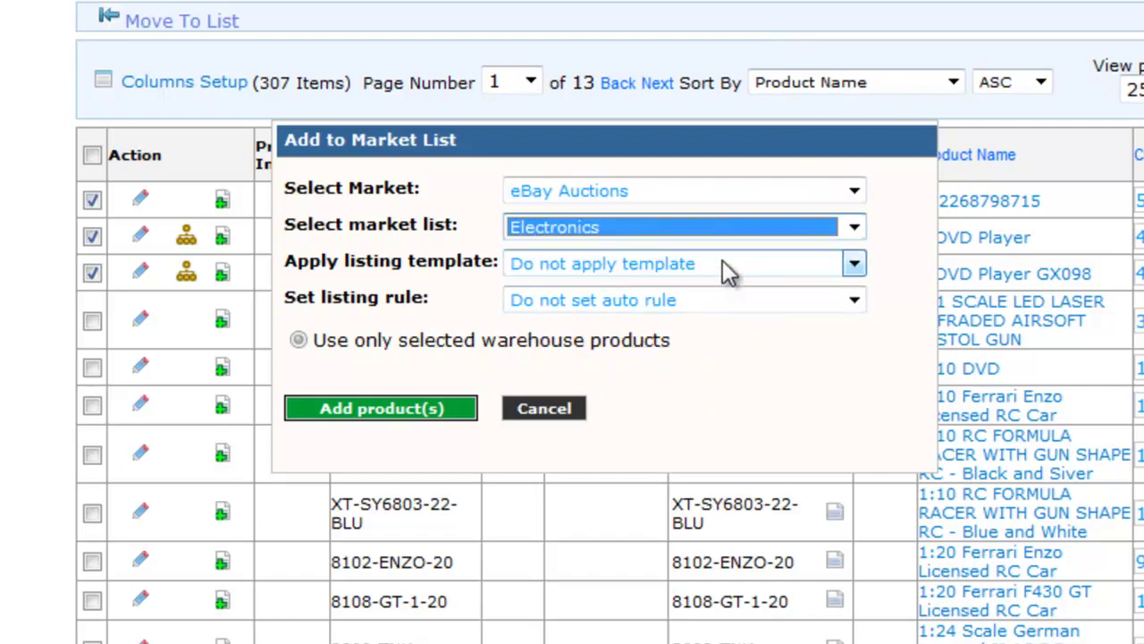
{"action": "left_click", "coordinate": [722, 264]}
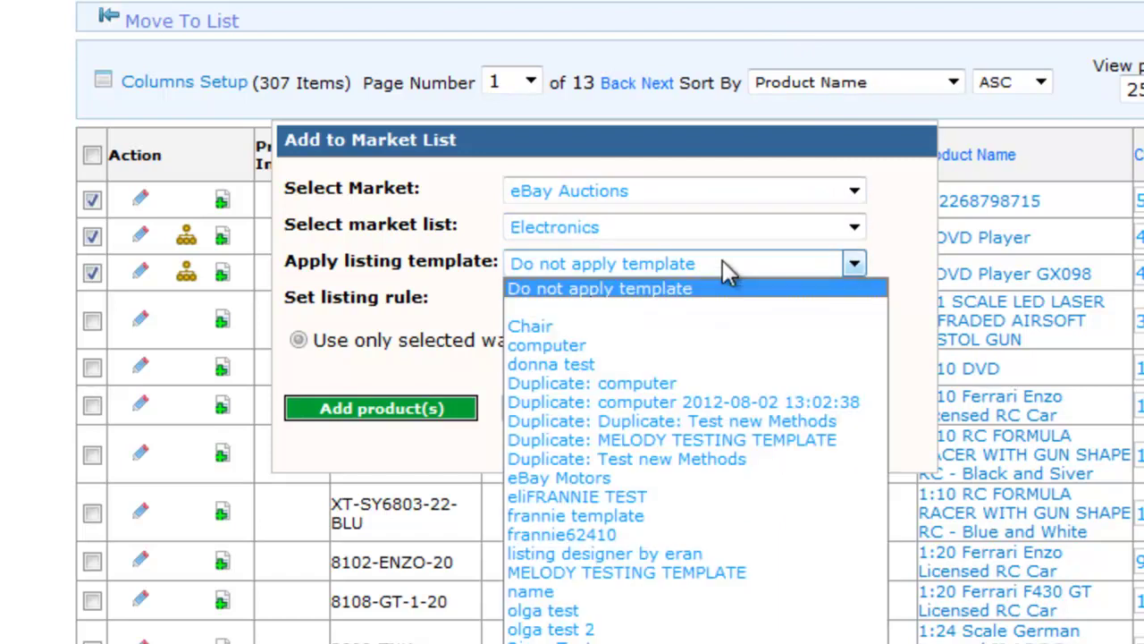
{"action": "left_click", "coordinate": [699, 515]}
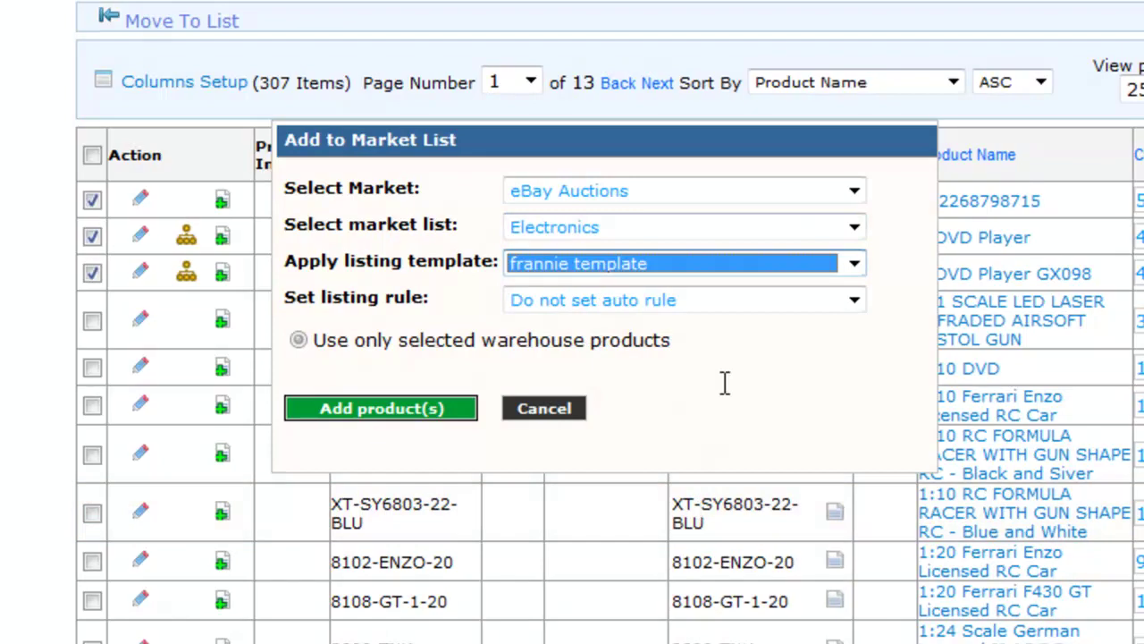
{"action": "left_click", "coordinate": [727, 304]}
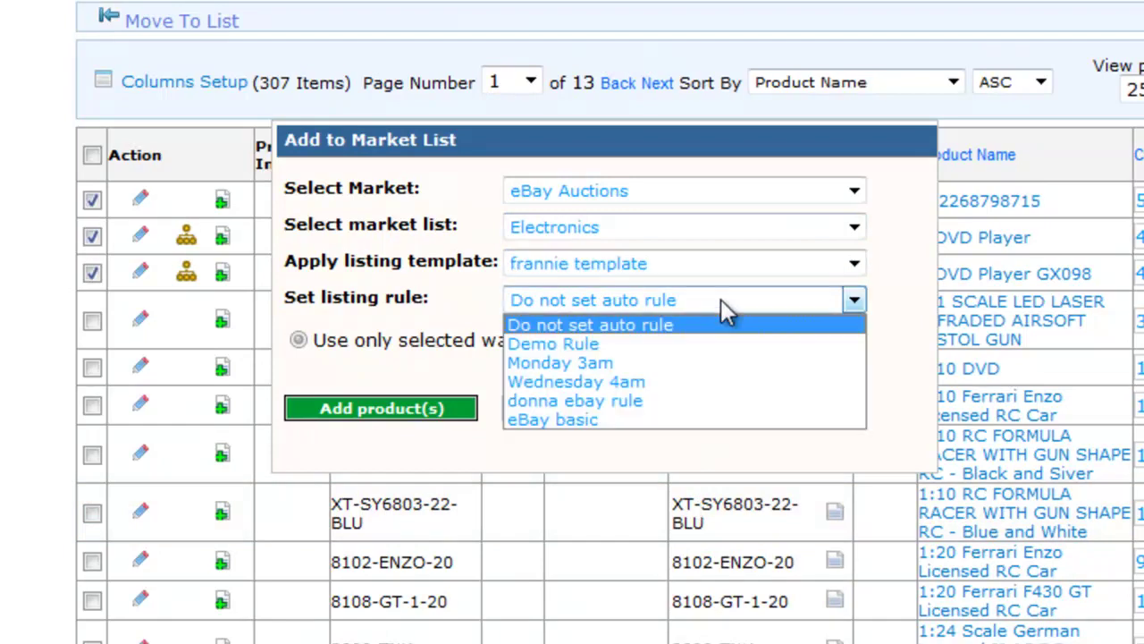
{"action": "left_click", "coordinate": [675, 364]}
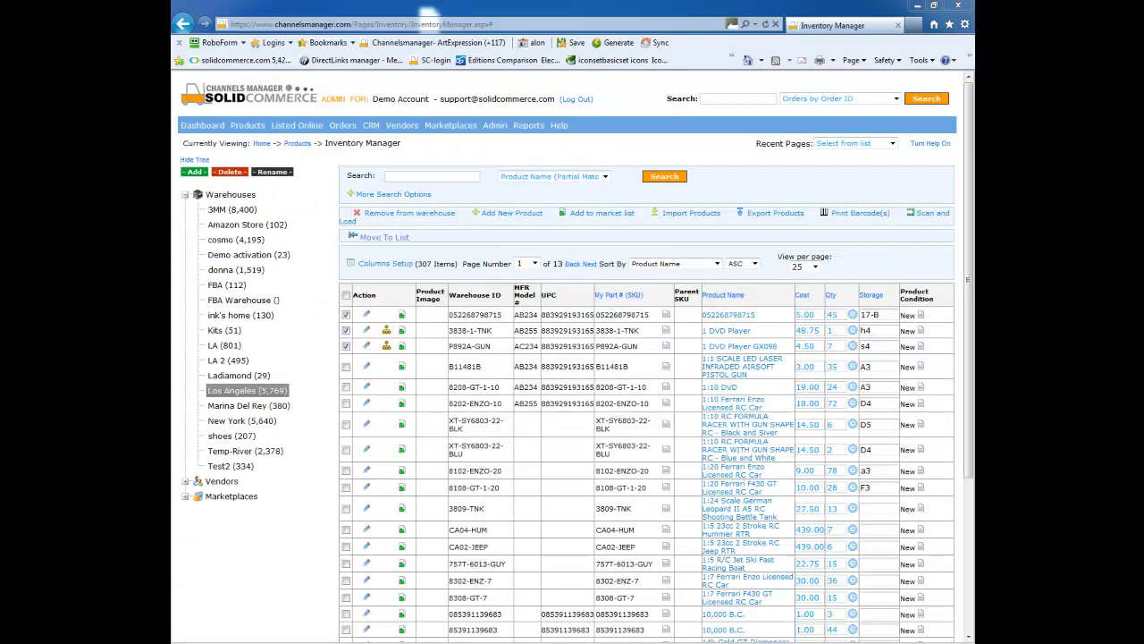
Search the MV inventory list of "my vendor" under My Vendors for all its products.
{"action": "left_click", "coordinate": [186, 196]}
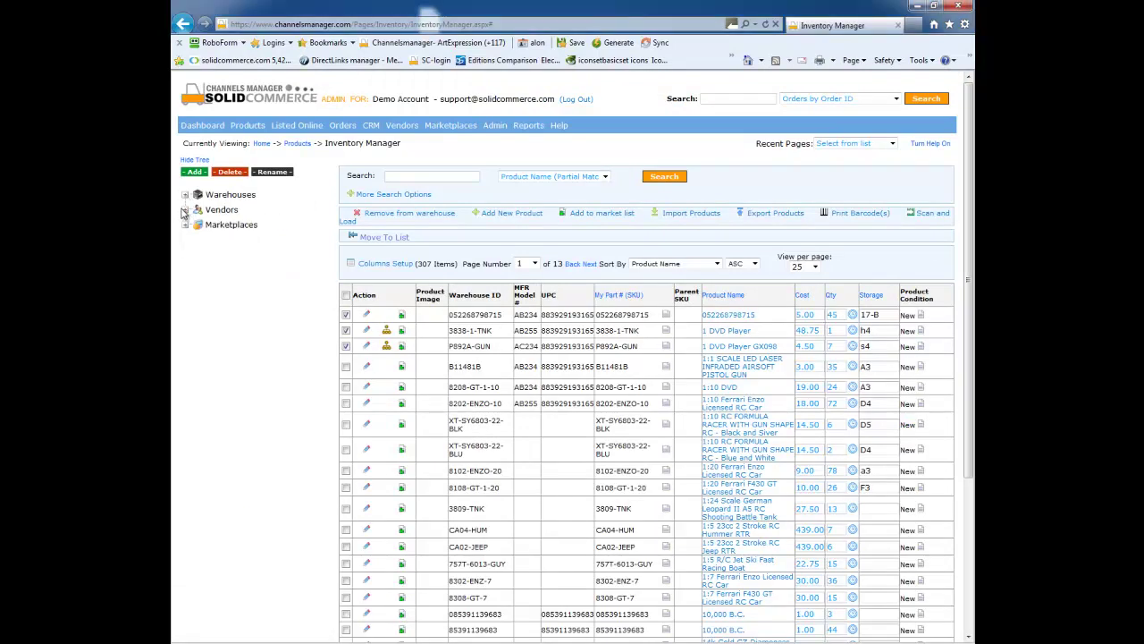
{"action": "left_click", "coordinate": [185, 211]}
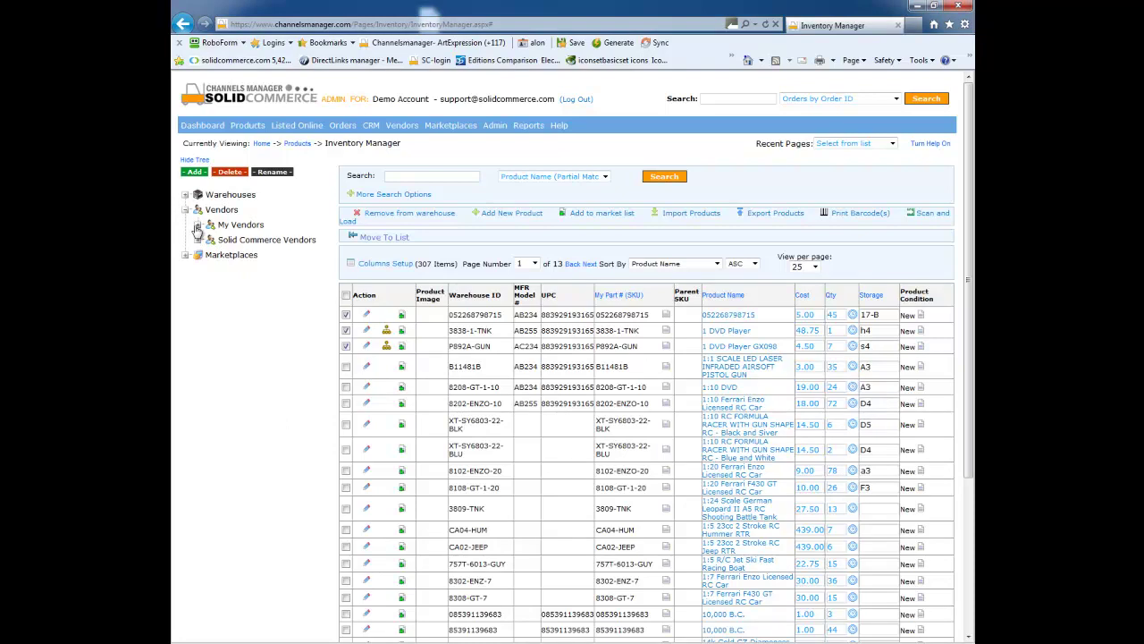
{"action": "left_click", "coordinate": [198, 226]}
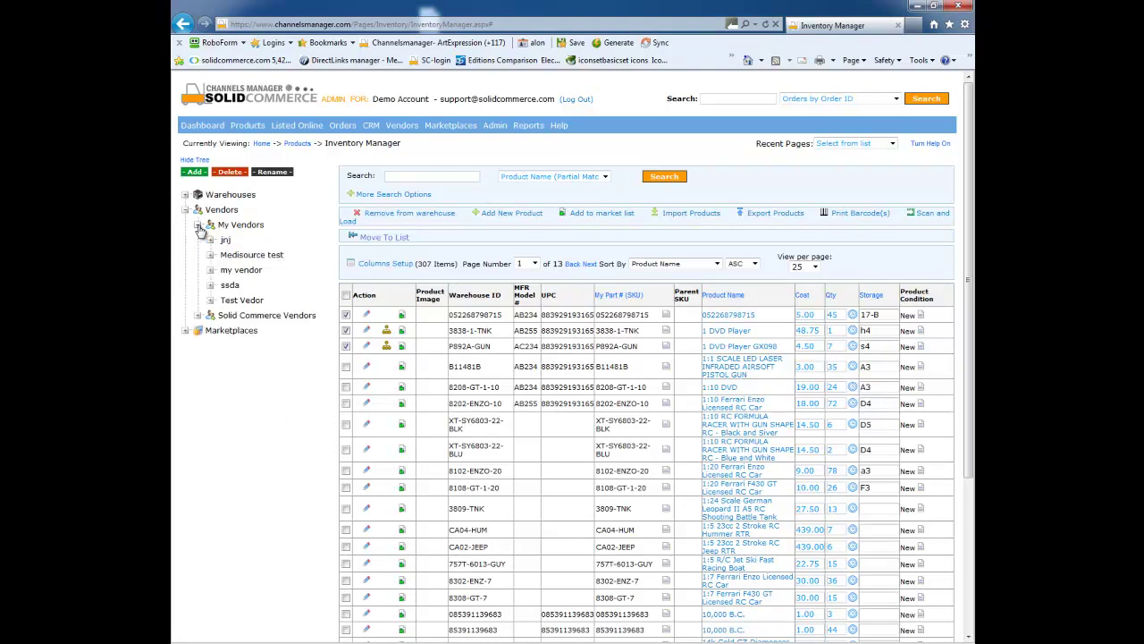
{"action": "left_click", "coordinate": [210, 269]}
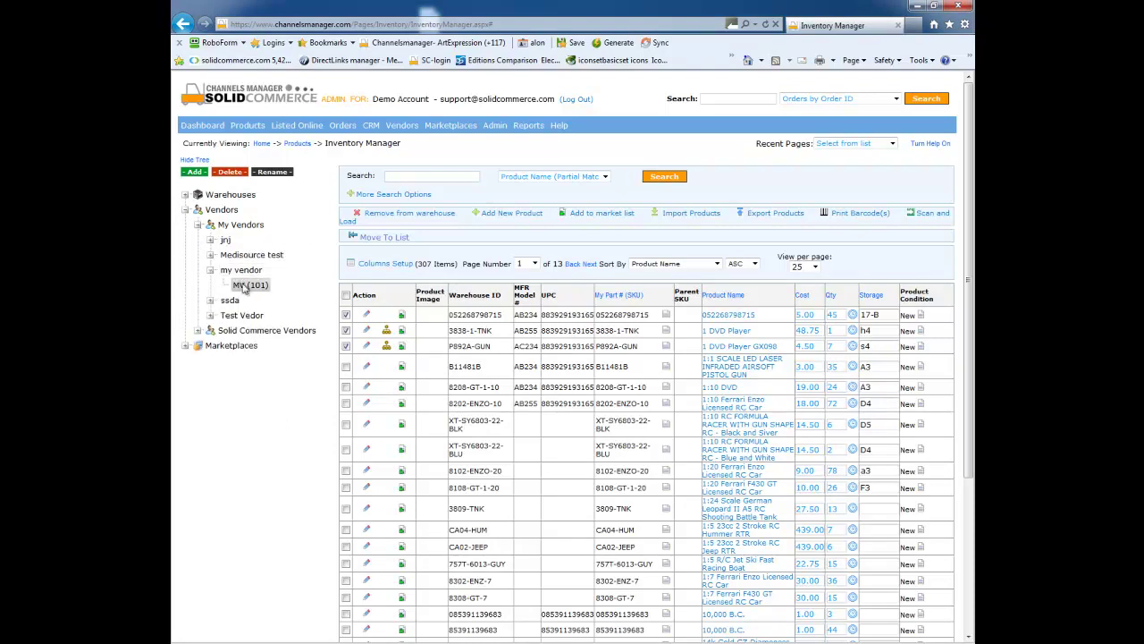
{"action": "left_click", "coordinate": [246, 285]}
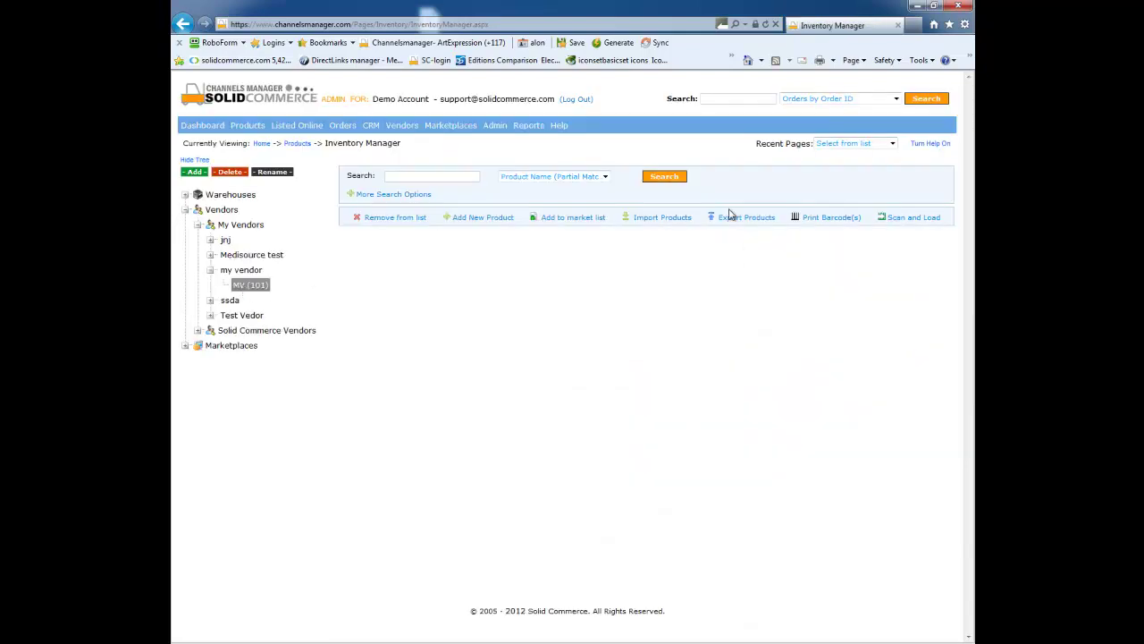
{"action": "left_click", "coordinate": [671, 176]}
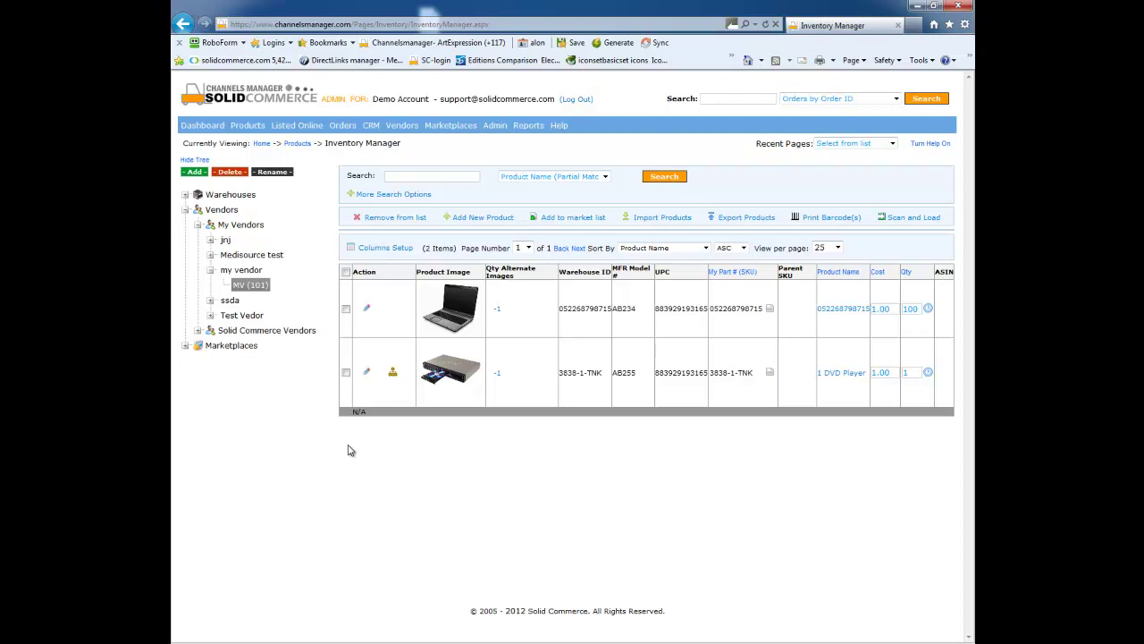
Search the Test SC list under the Amazon Seller Central marketplace for all its products.
{"action": "left_click", "coordinate": [186, 209]}
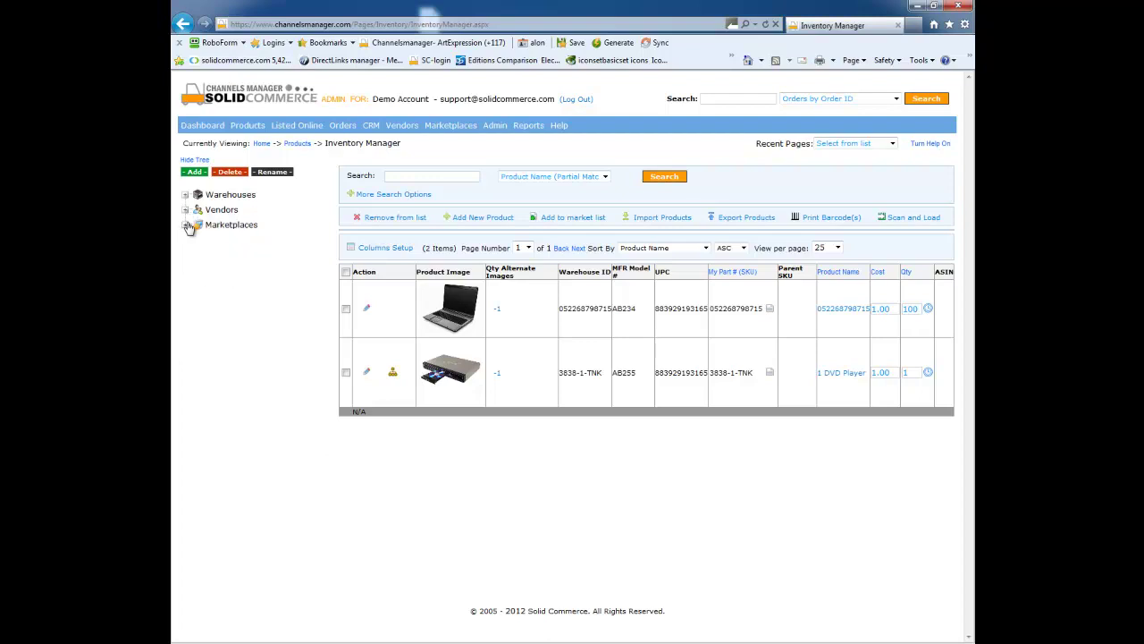
{"action": "left_click", "coordinate": [186, 225]}
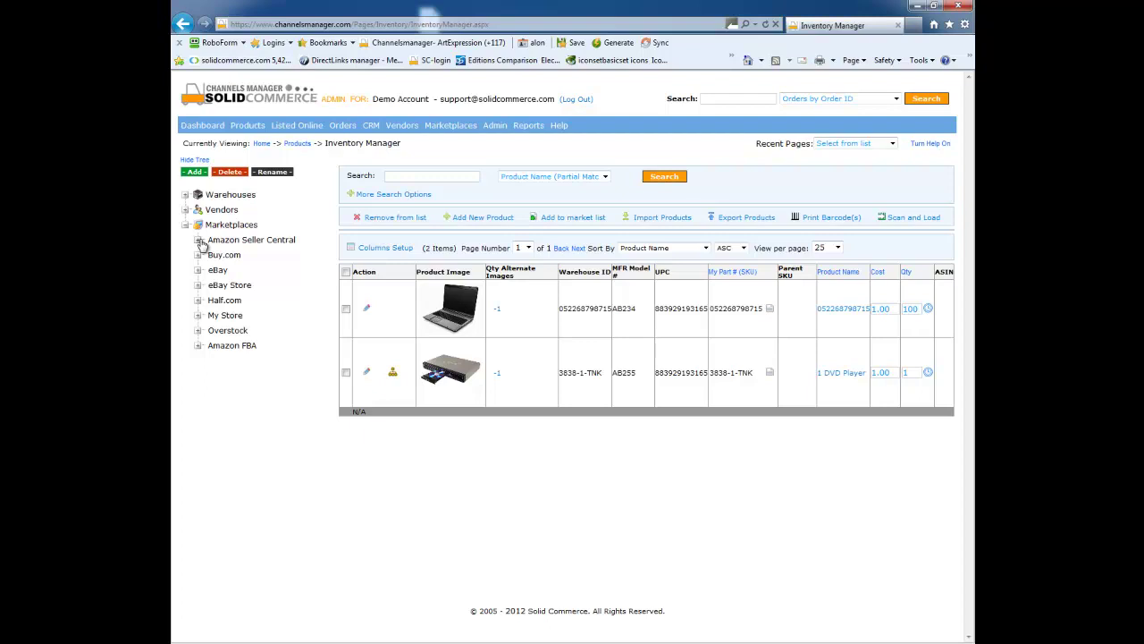
{"action": "left_click", "coordinate": [199, 241]}
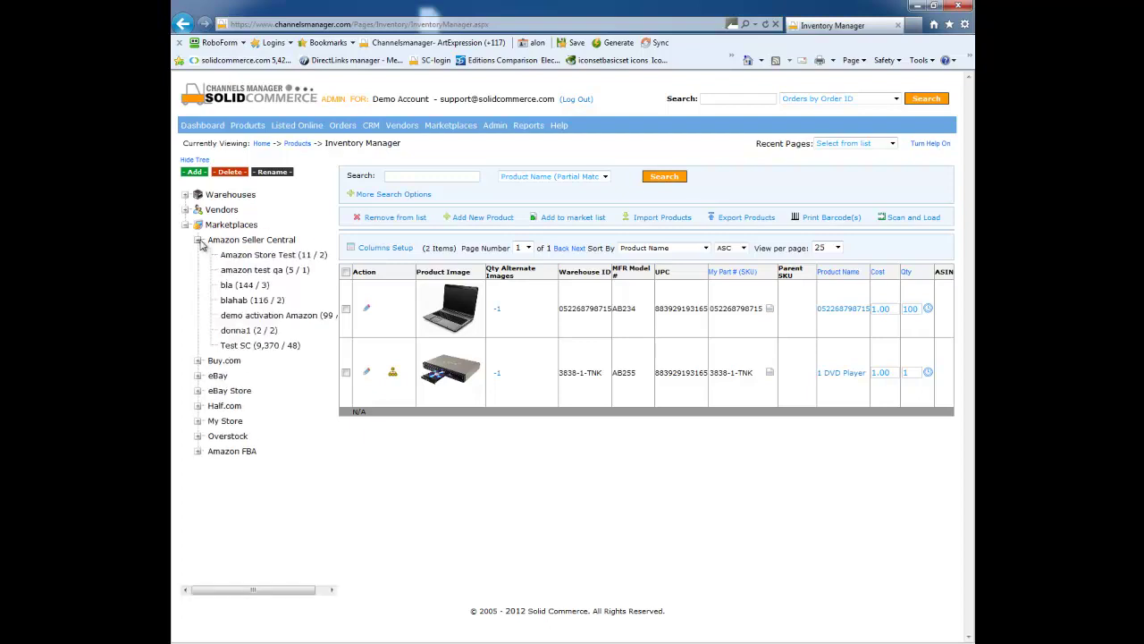
{"action": "left_click", "coordinate": [252, 346]}
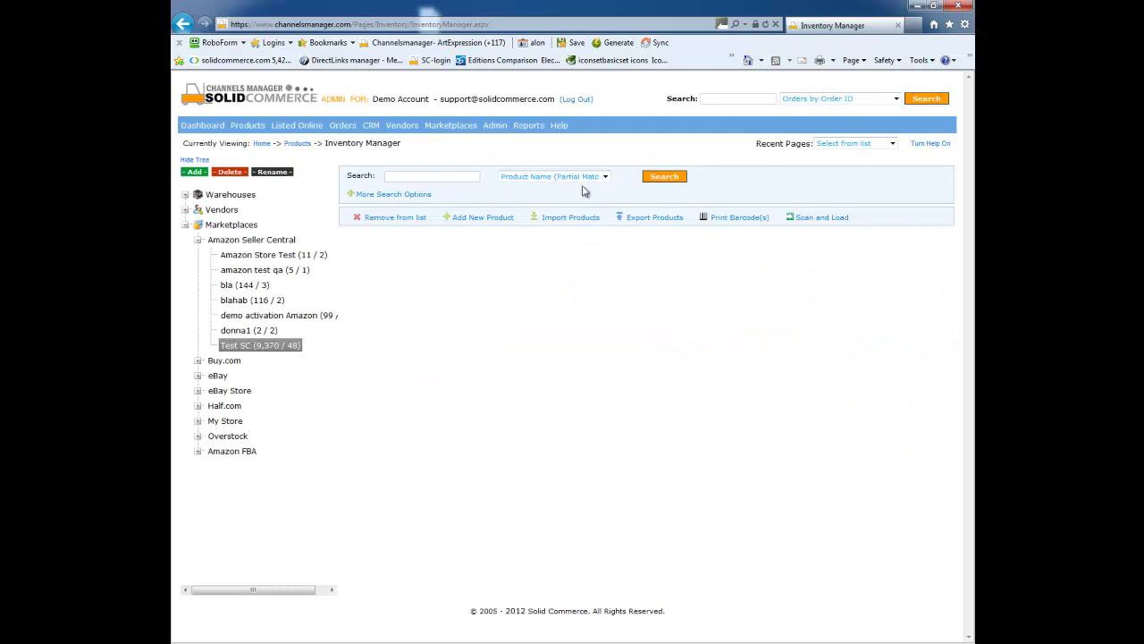
{"action": "left_click", "coordinate": [661, 177]}
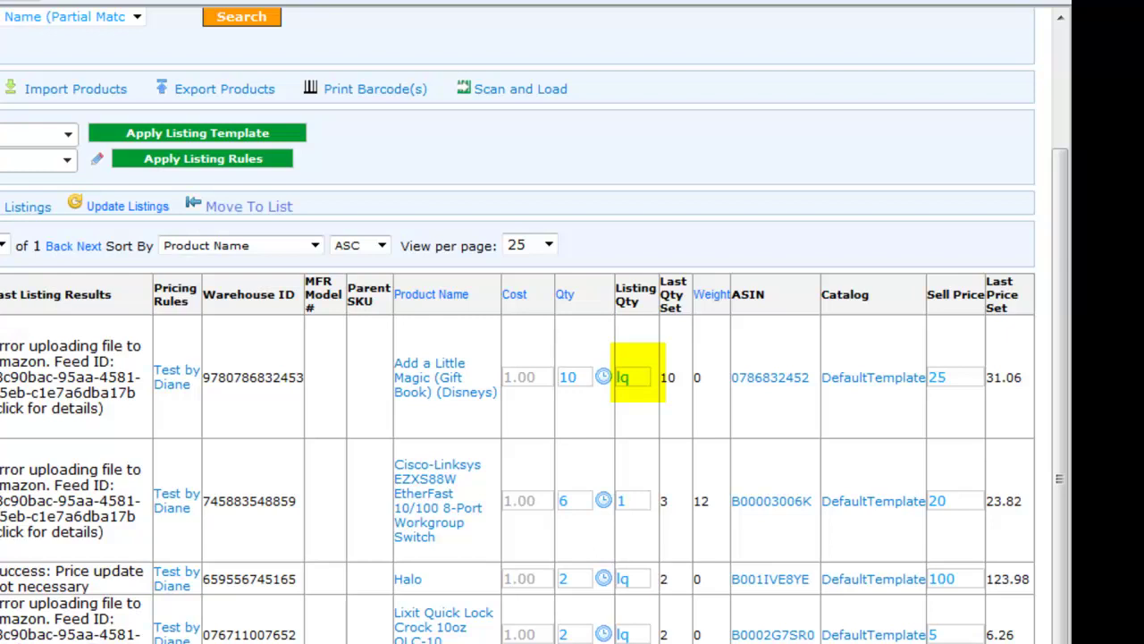
Change the listing quantity of the "Add a Little Magic" gift book to lq-2.
{"action": "left_click", "coordinate": [633, 377]}
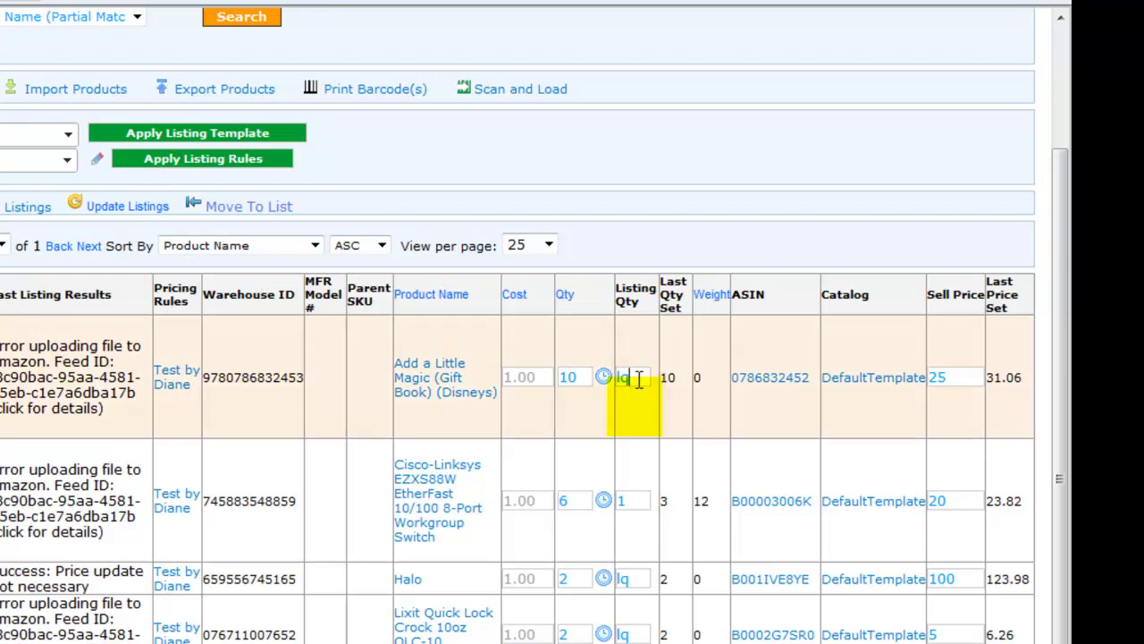
{"action": "type", "text": "-2"}
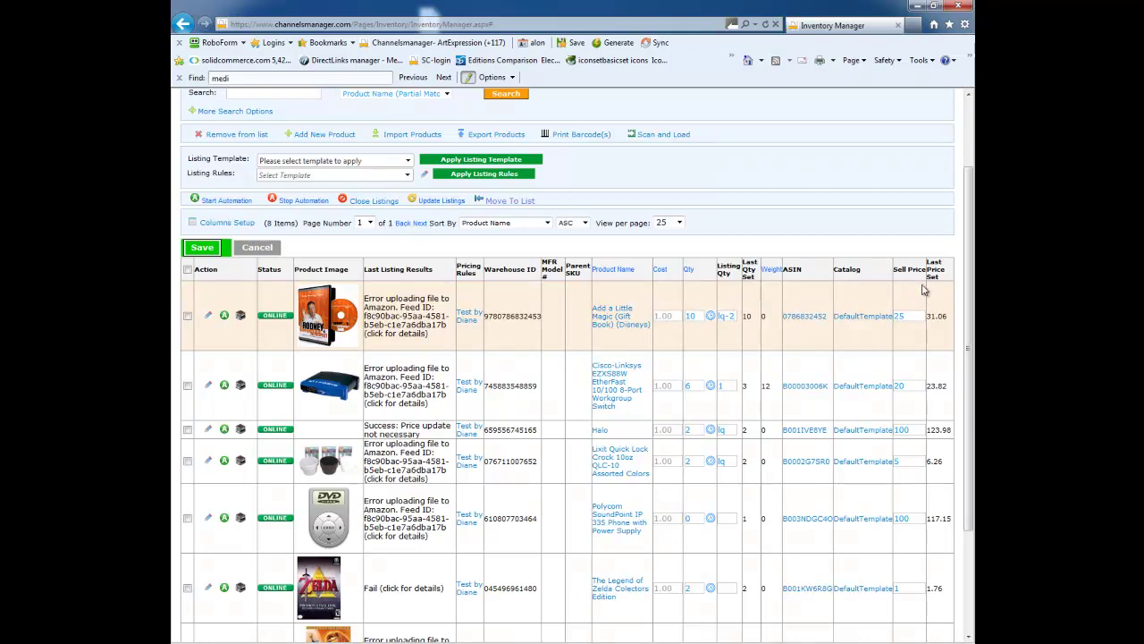
{"action": "left_click_drag", "start_coordinate": [969, 284], "coordinate": [974, 211]}
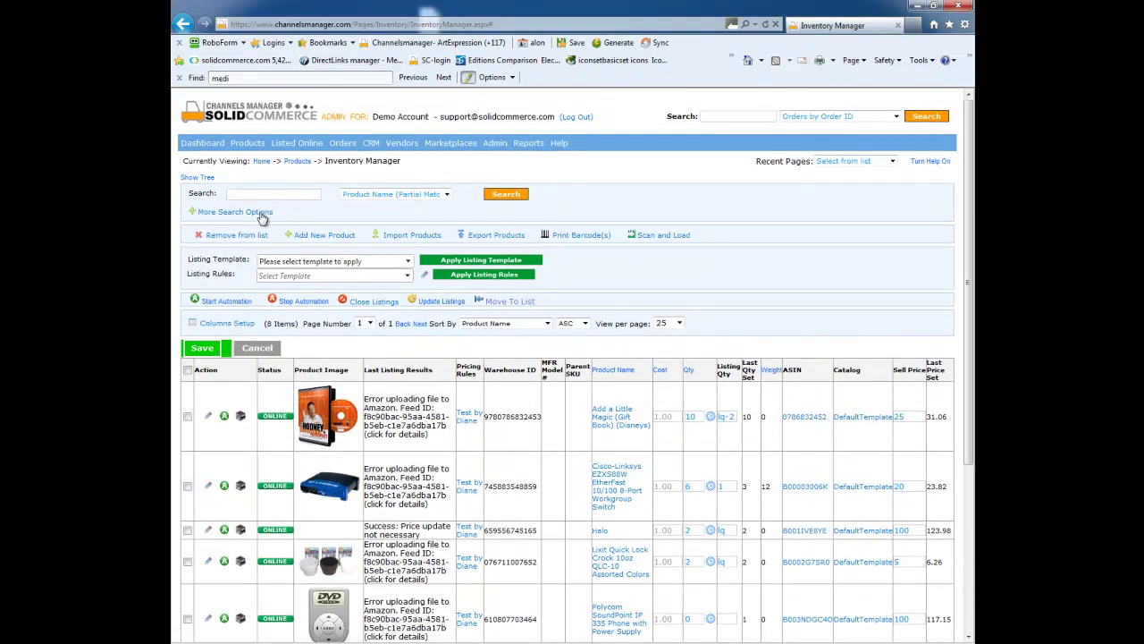
{"action": "left_click", "coordinate": [446, 195]}
{"action": "left_click", "coordinate": [443, 196]}
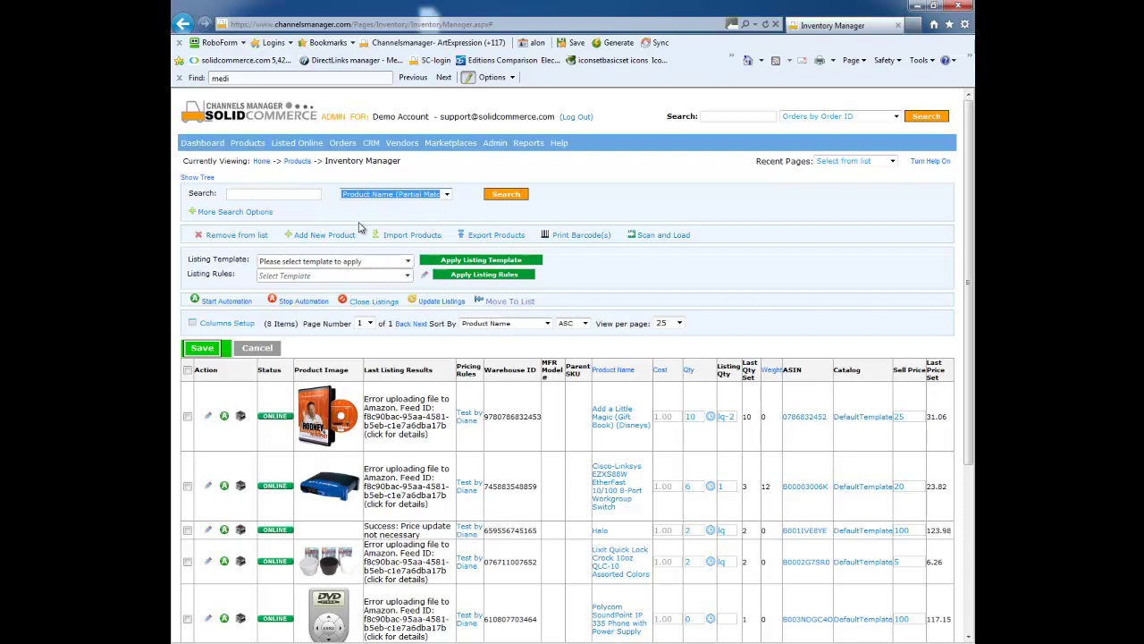
Expand the product search options and filter for stock quantity of 1 or more and cost between 1.00 and 20.
{"action": "left_click", "coordinate": [261, 213]}
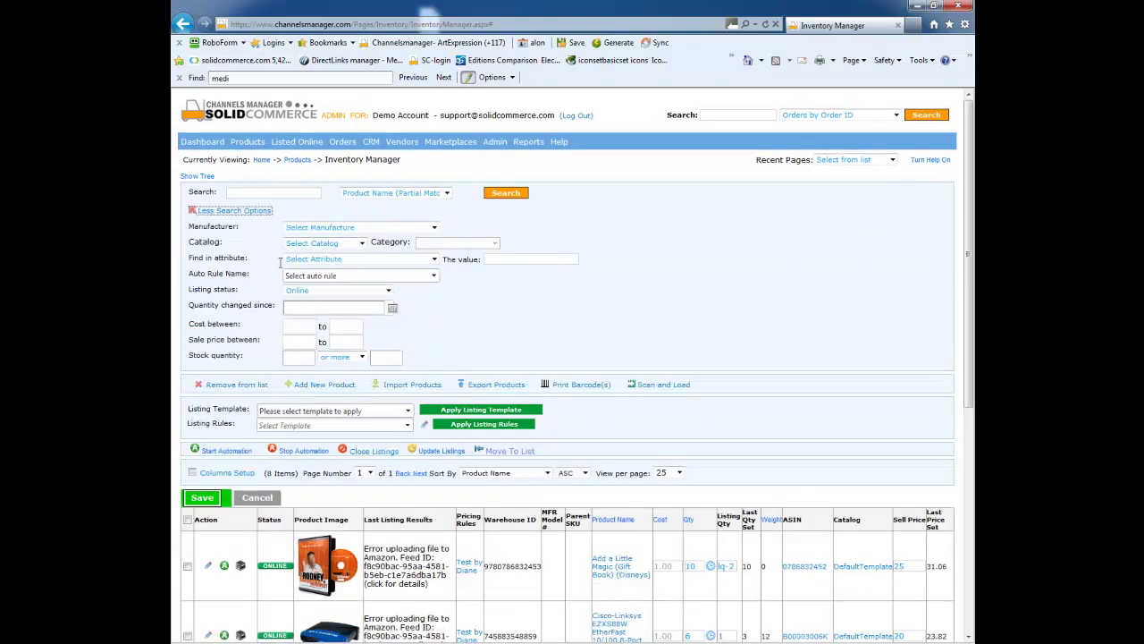
{"action": "left_click", "coordinate": [293, 357]}
{"action": "type", "text": "1"}
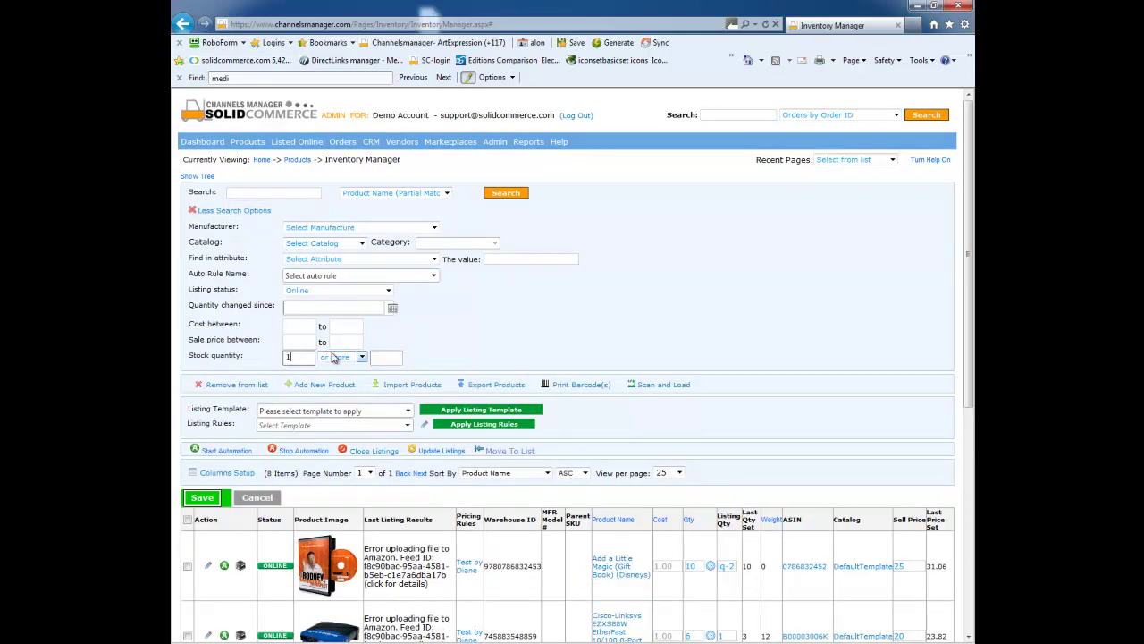
{"action": "left_click", "coordinate": [295, 326]}
{"action": "type", "text": "1.00"}
{"action": "left_click", "coordinate": [341, 327]}
{"action": "type", "text": "20"}
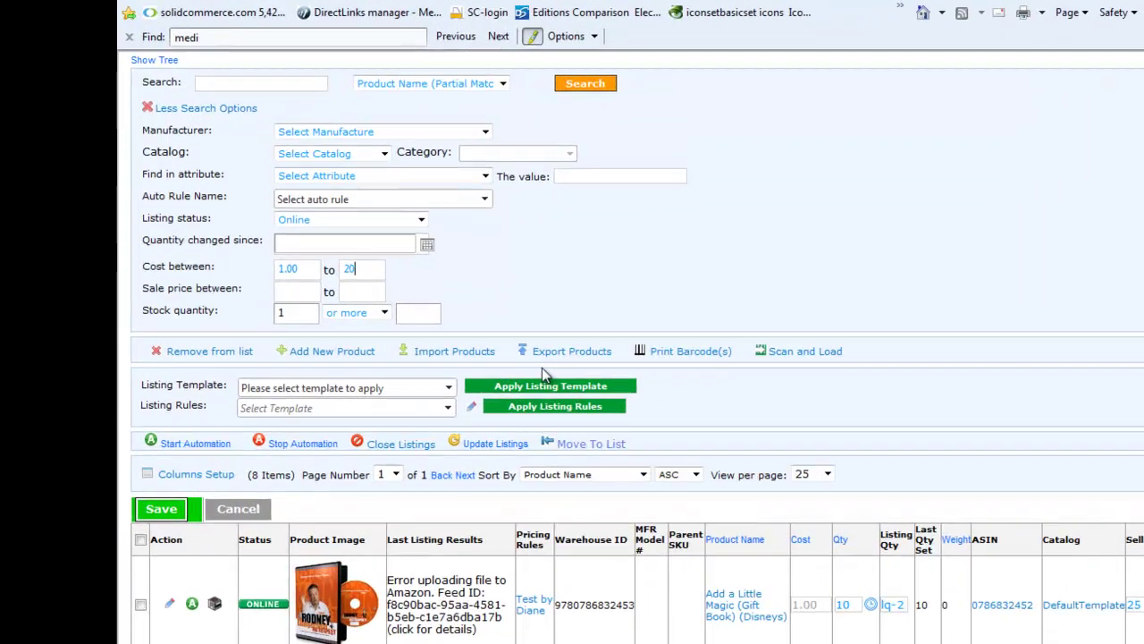
{"action": "scroll", "coordinate": [464, 323], "scroll_direction": "down", "scroll_amount": 3}
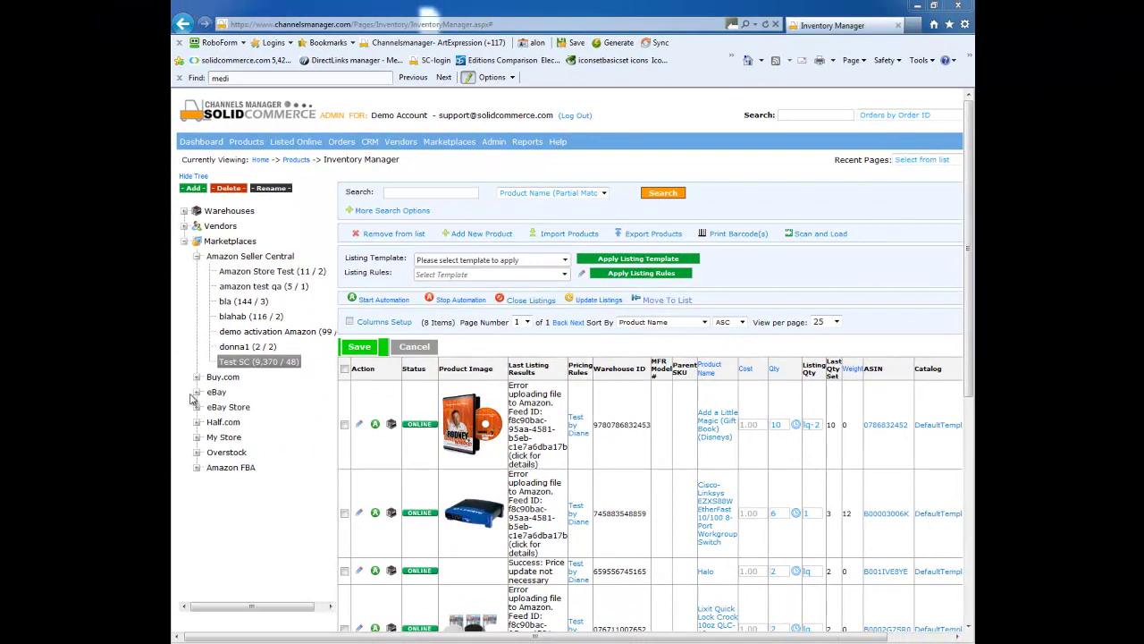
Search the Toys list under the eBay marketplace for all its products and look through the listing columns.
{"action": "left_click", "coordinate": [197, 393]}
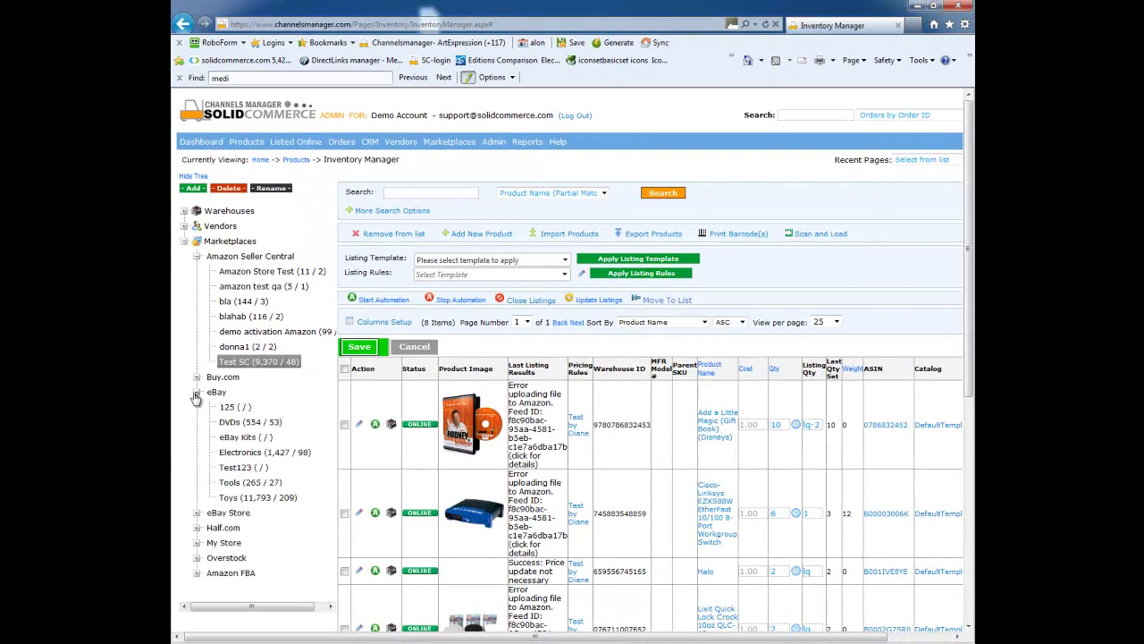
{"action": "left_click", "coordinate": [257, 498]}
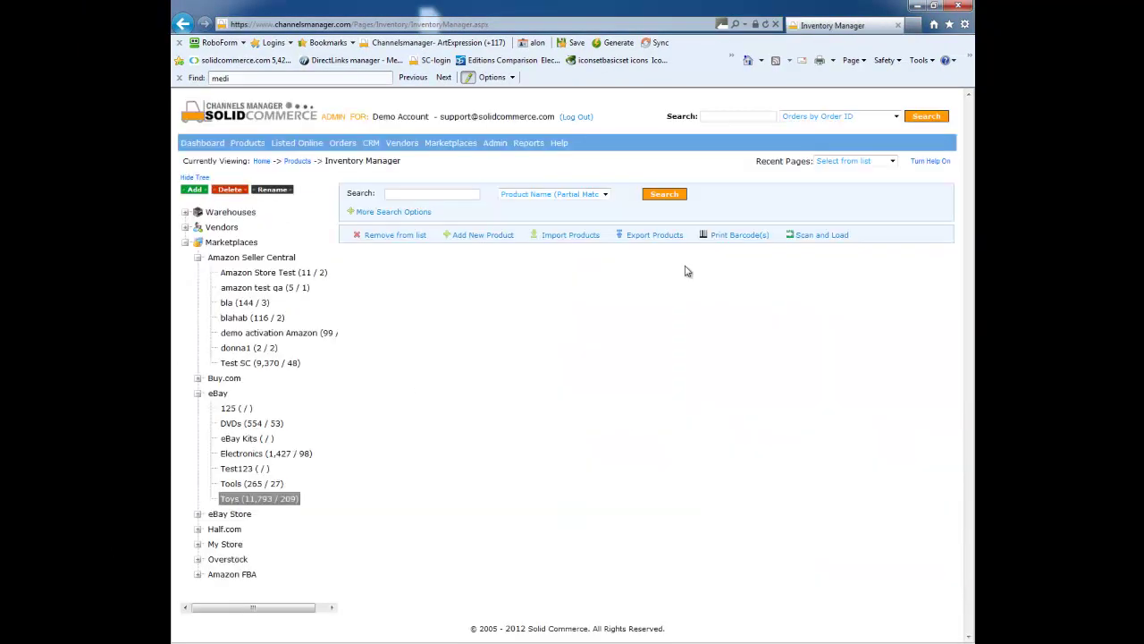
{"action": "left_click", "coordinate": [664, 195]}
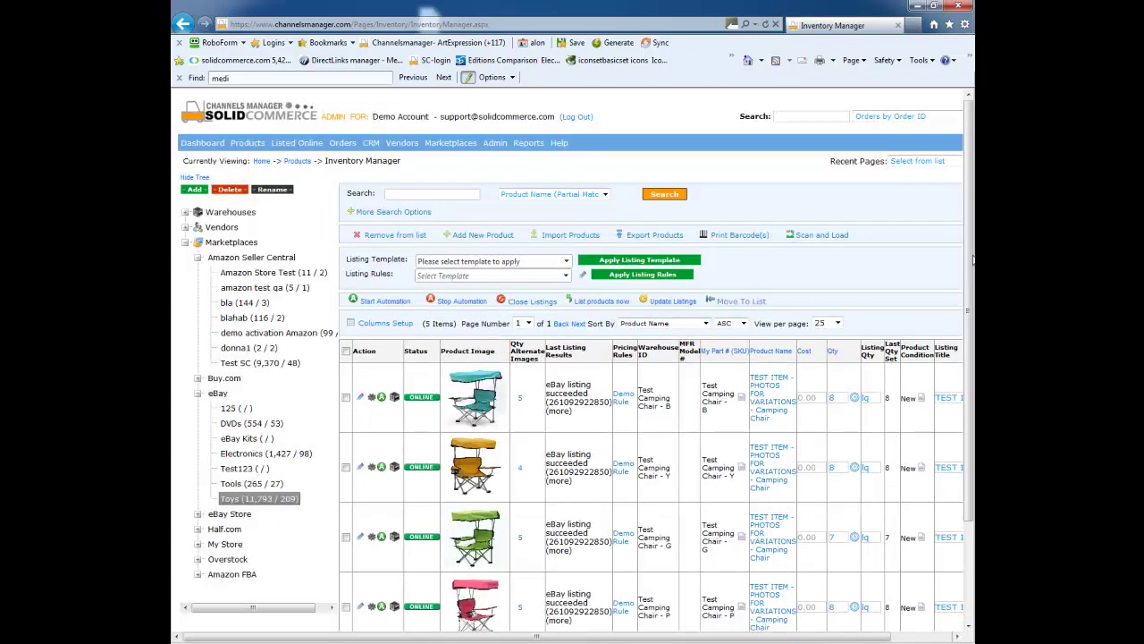
{"action": "left_click_drag", "start_coordinate": [818, 640], "coordinate": [889, 640]}
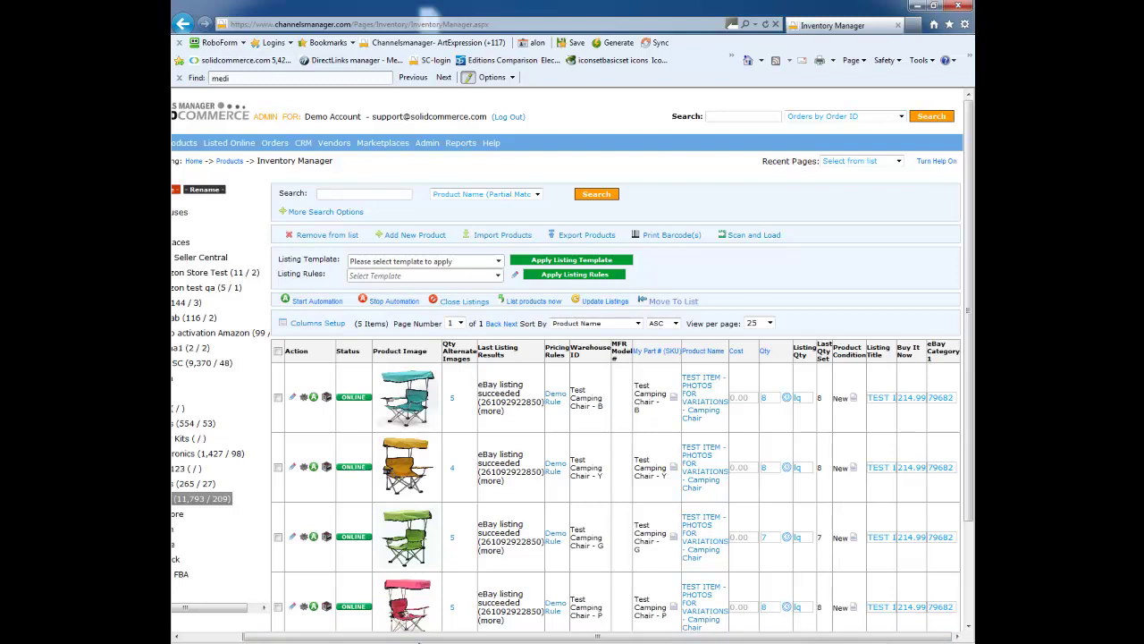
{"action": "left_click_drag", "start_coordinate": [444, 638], "coordinate": [384, 638]}
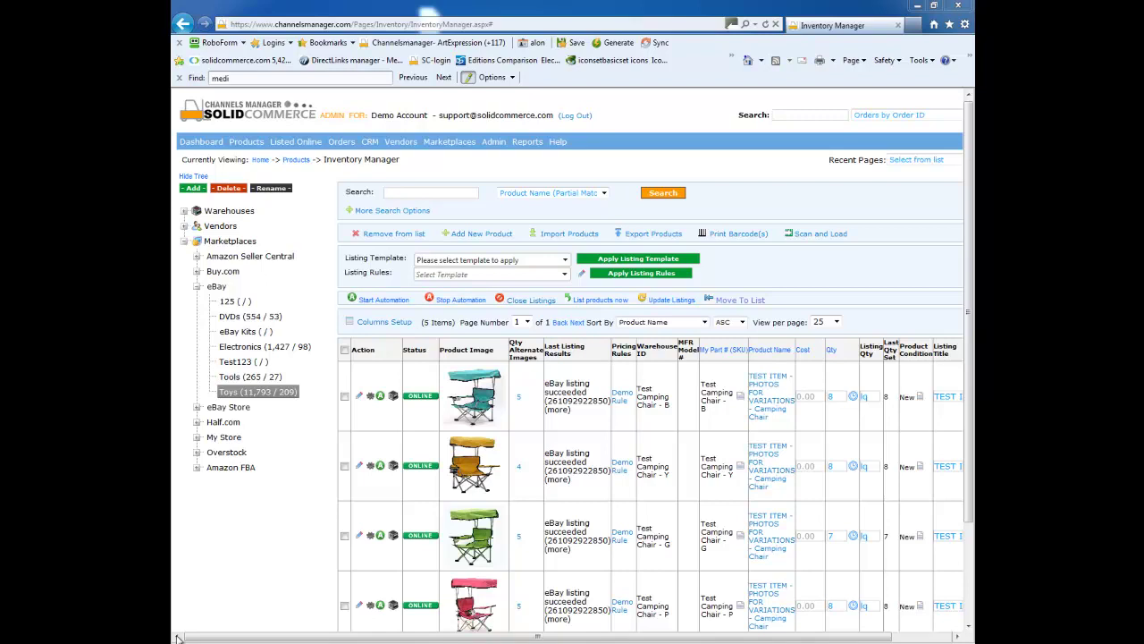
Open the "basic" rule in the Amazon Pricing Rules to view its settings.
{"action": "mouse_move", "coordinate": [450, 150]}
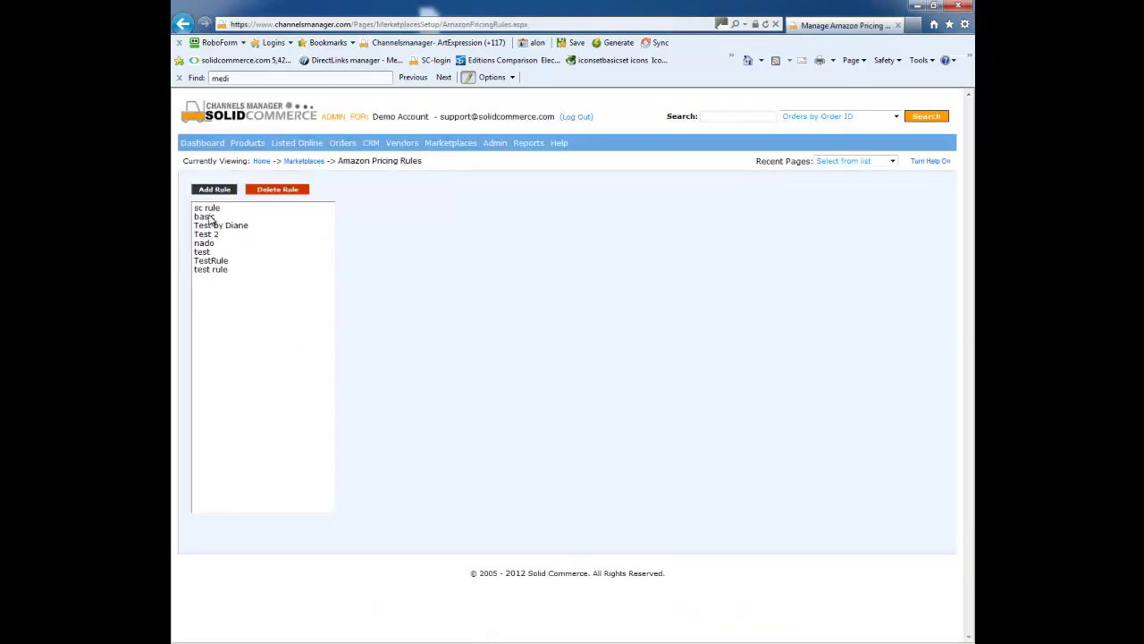
{"action": "left_click", "coordinate": [205, 217]}
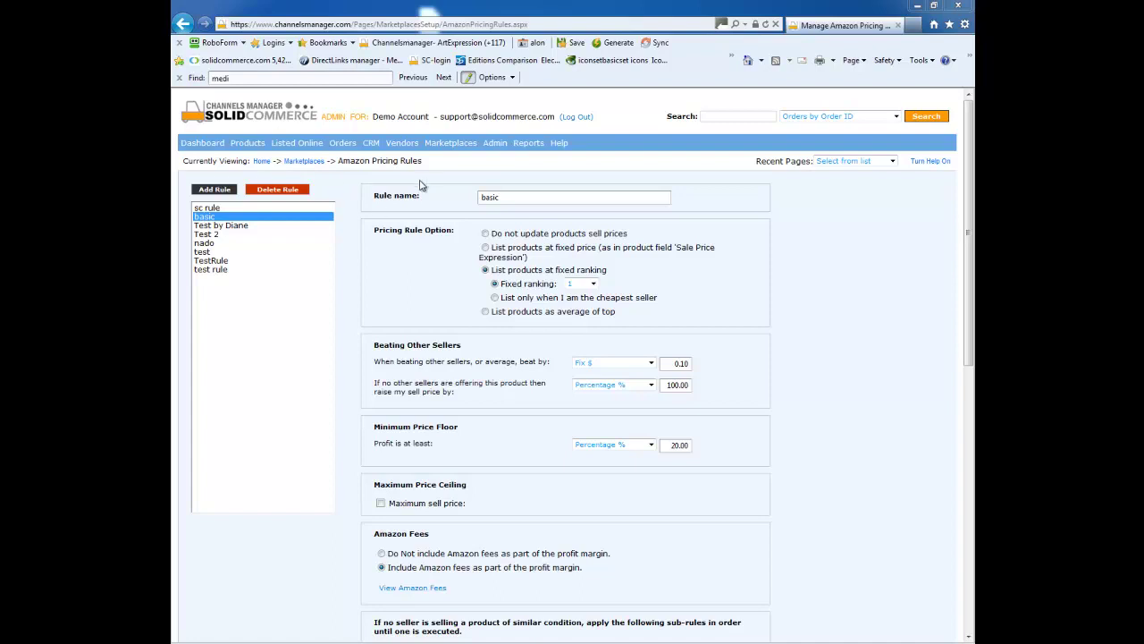
Add an eBay listing rule that lists products on Sunday starting at 9:00 AM.
{"action": "mouse_move", "coordinate": [450, 142]}
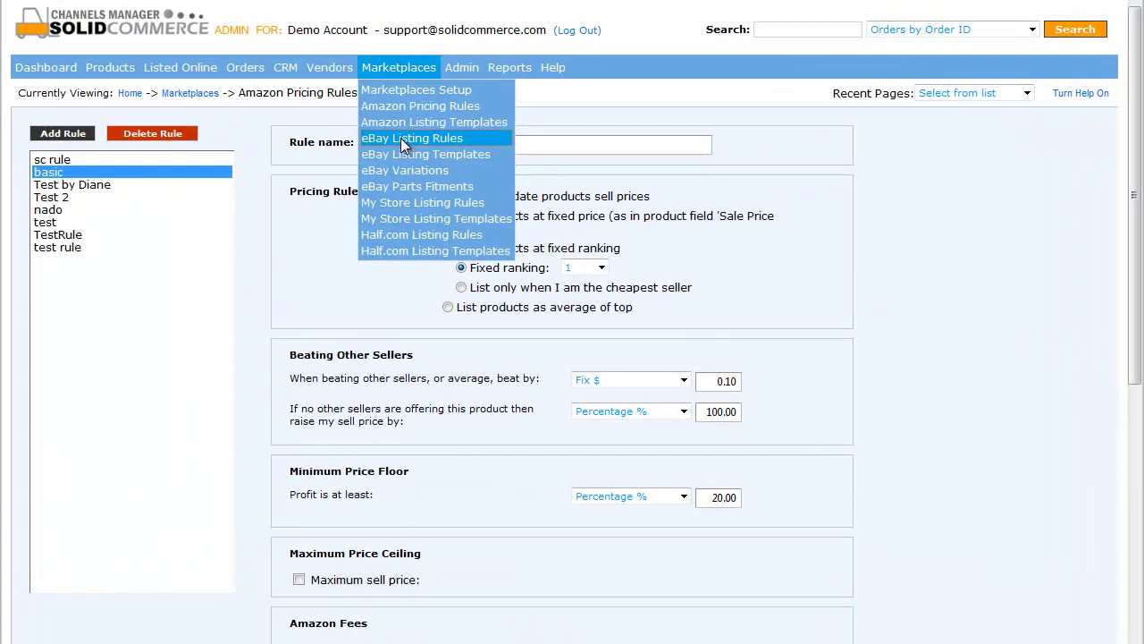
{"action": "left_click", "coordinate": [400, 138]}
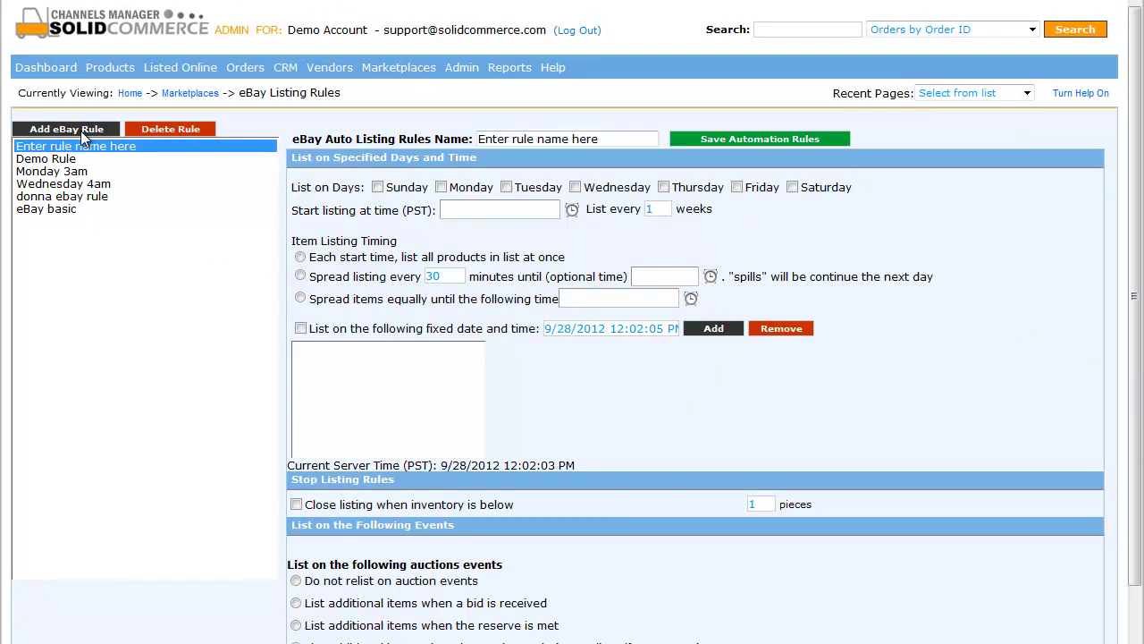
{"action": "left_click", "coordinate": [378, 188]}
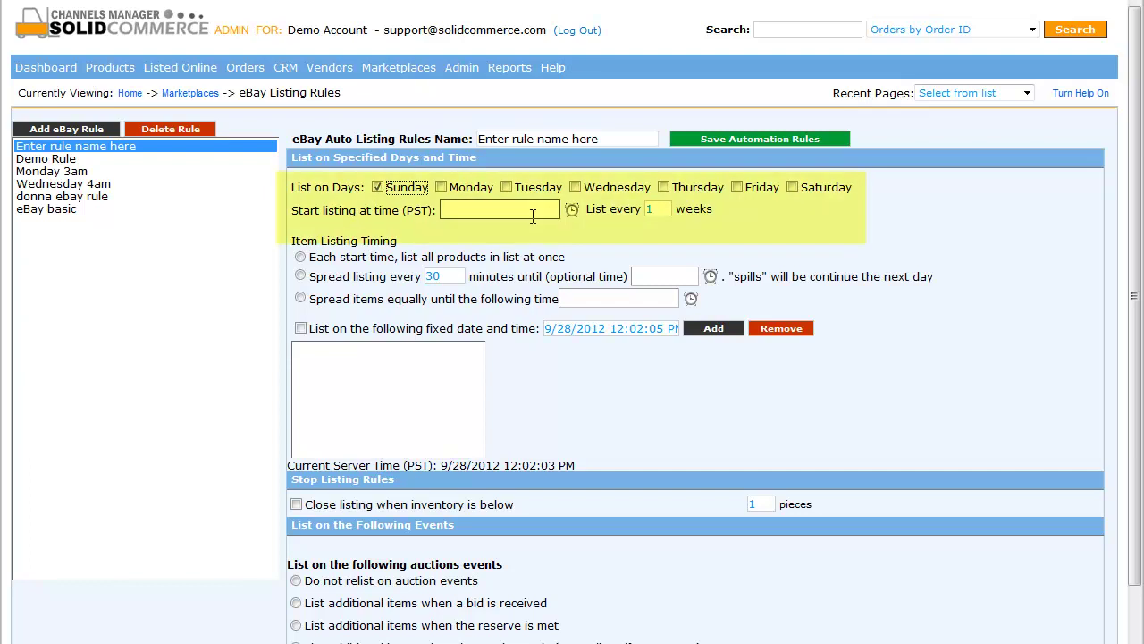
{"action": "left_click", "coordinate": [572, 210]}
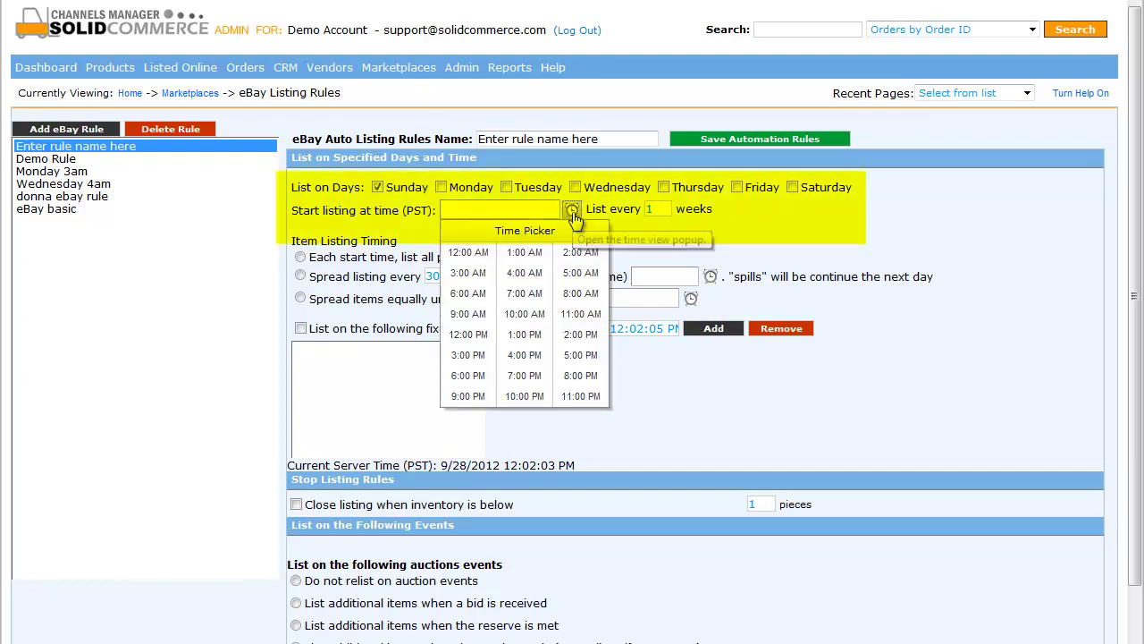
{"action": "left_click", "coordinate": [469, 315]}
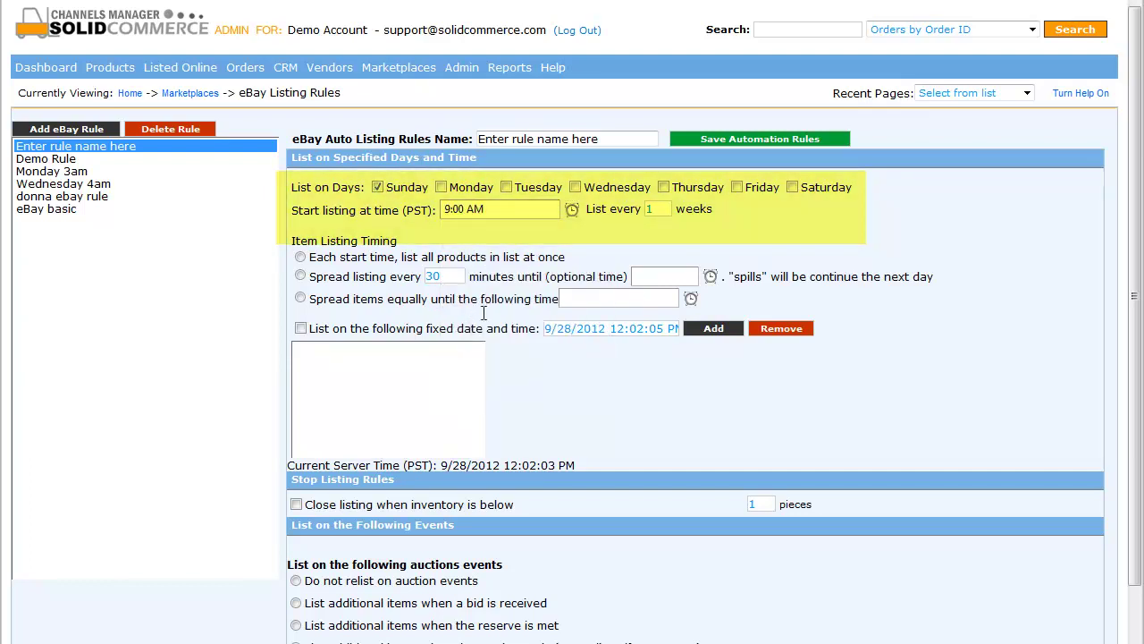
Set the new eBay rule to close listings when inventory is below 3 pieces.
{"action": "scroll", "coordinate": [593, 370], "scroll_direction": "down", "scroll_amount": 1}
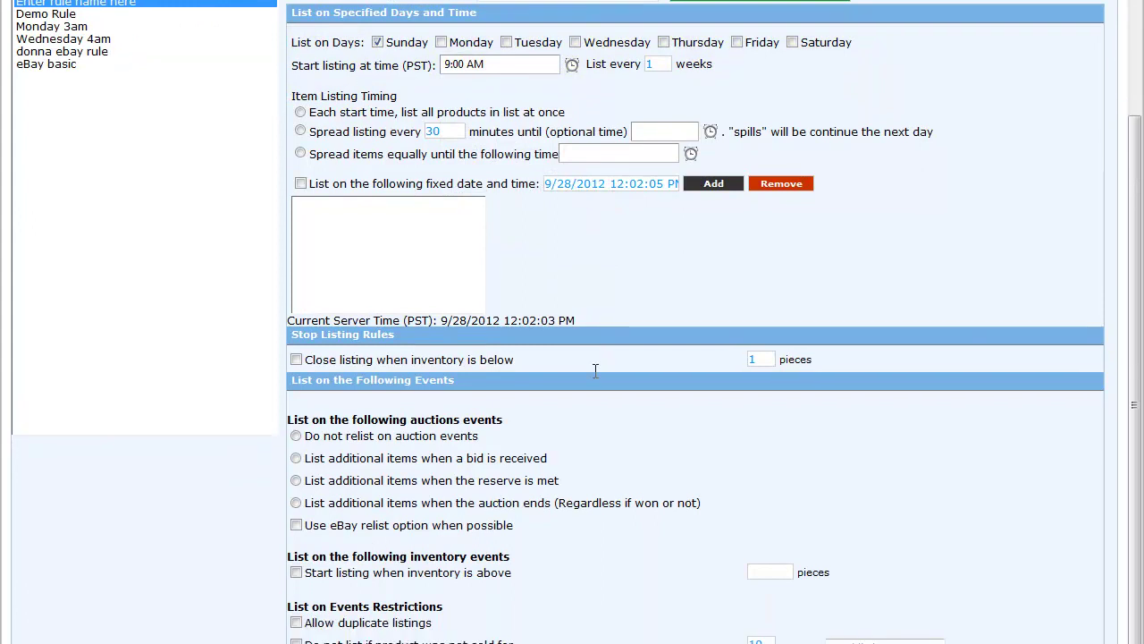
{"action": "left_click_drag", "start_coordinate": [766, 330], "coordinate": [718, 326]}
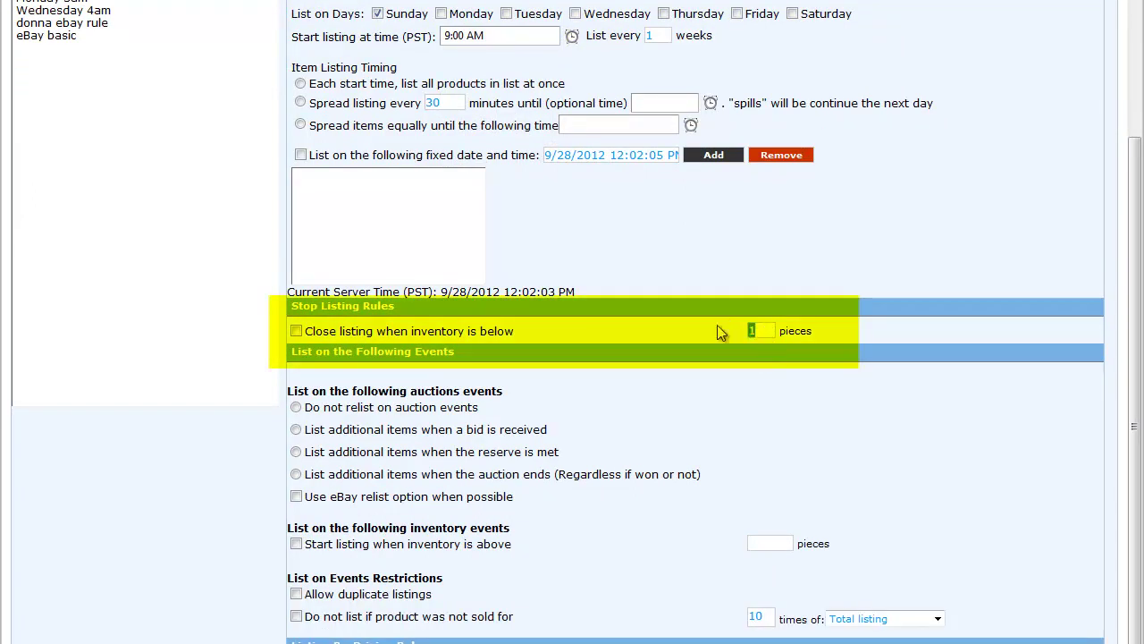
{"action": "type", "text": "3"}
{"action": "left_click", "coordinate": [297, 330]}
Enable starting listings when inventory is above 0 pieces and not listing products that were not sold for 4 times of total listing.
{"action": "scroll", "coordinate": [312, 323], "scroll_direction": "down", "scroll_amount": 1}
{"action": "left_click", "coordinate": [296, 505]}
{"action": "left_click", "coordinate": [296, 577]}
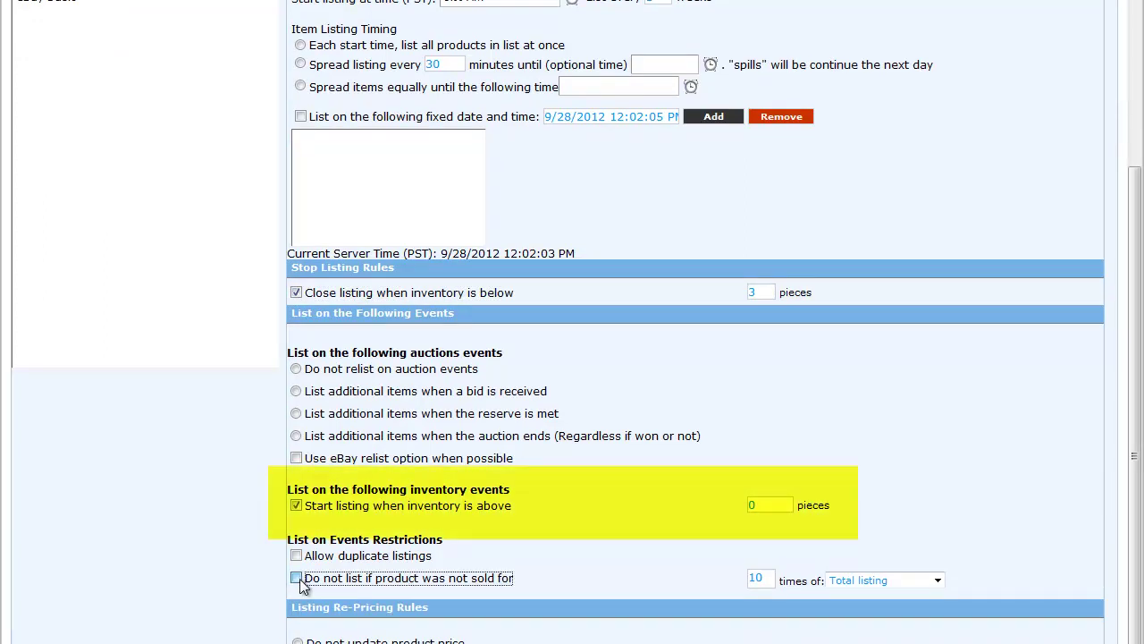
{"action": "left_click_drag", "start_coordinate": [767, 578], "coordinate": [716, 576]}
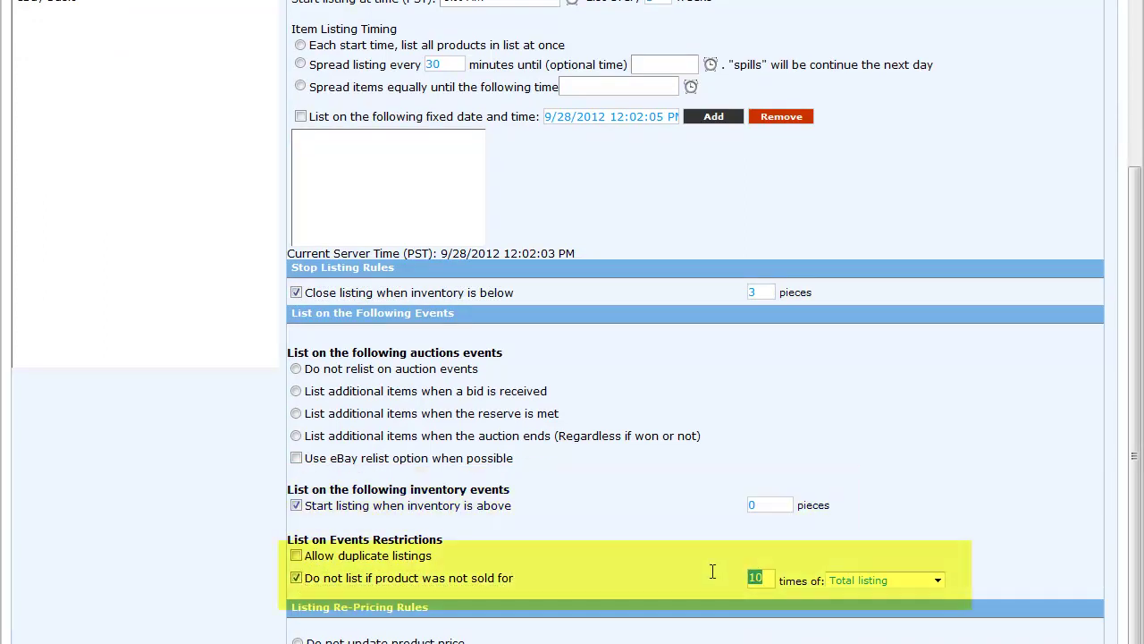
{"action": "type", "text": "4"}
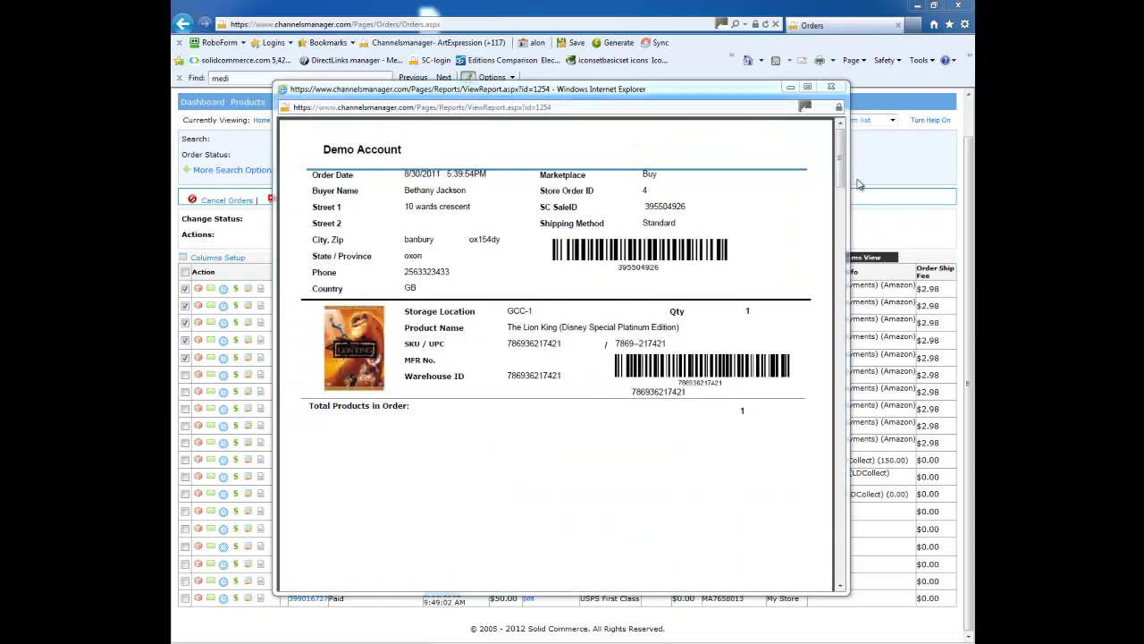
In Manage Orders, view the available order search fields and expand the additional search options.
{"action": "scroll", "coordinate": [841, 176], "scroll_direction": "down", "scroll_amount": 5}
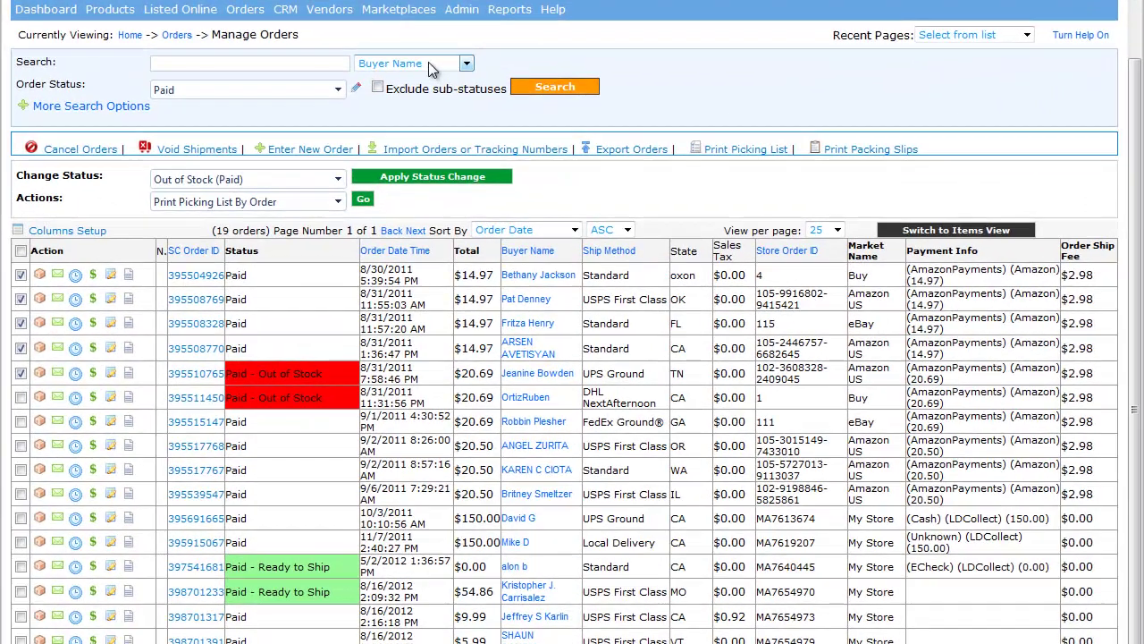
{"action": "left_click", "coordinate": [470, 135]}
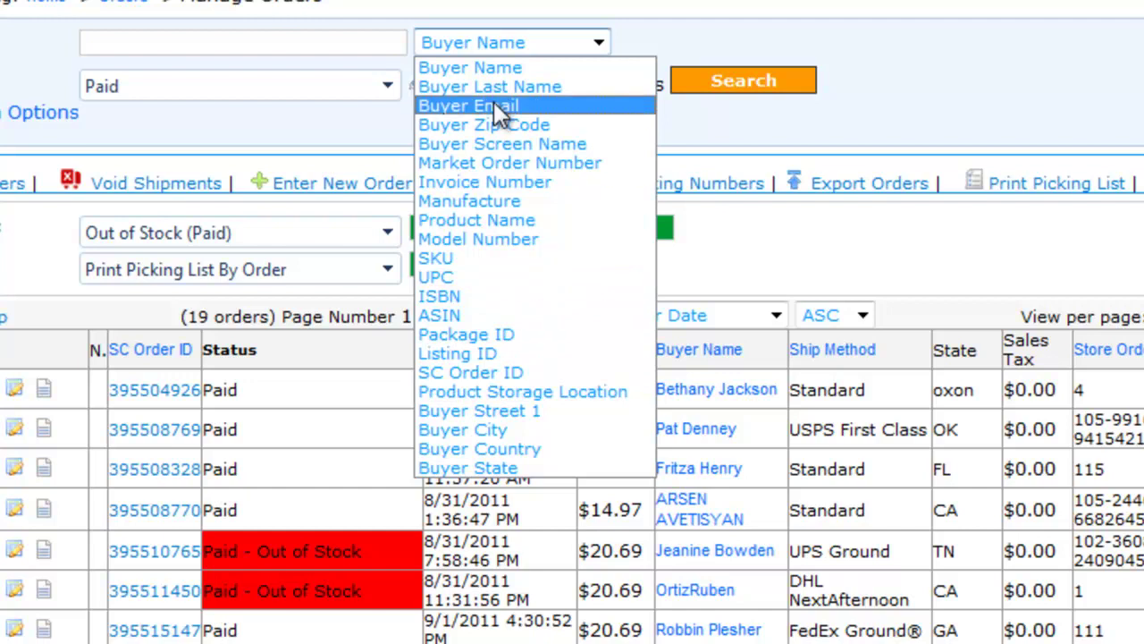
{"action": "left_click", "coordinate": [40, 114]}
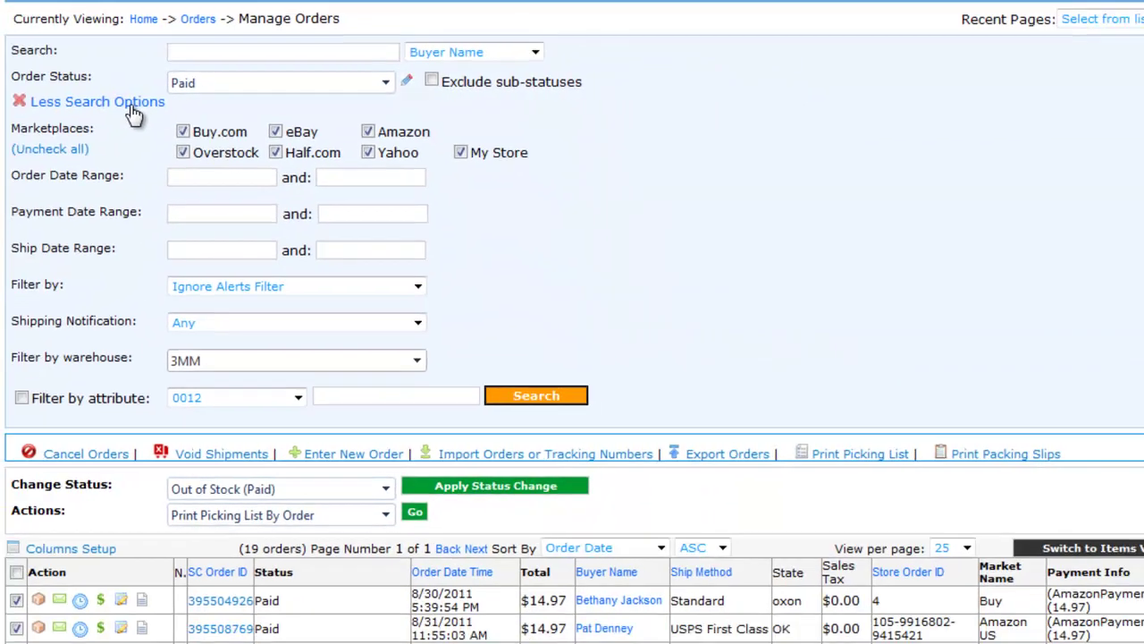